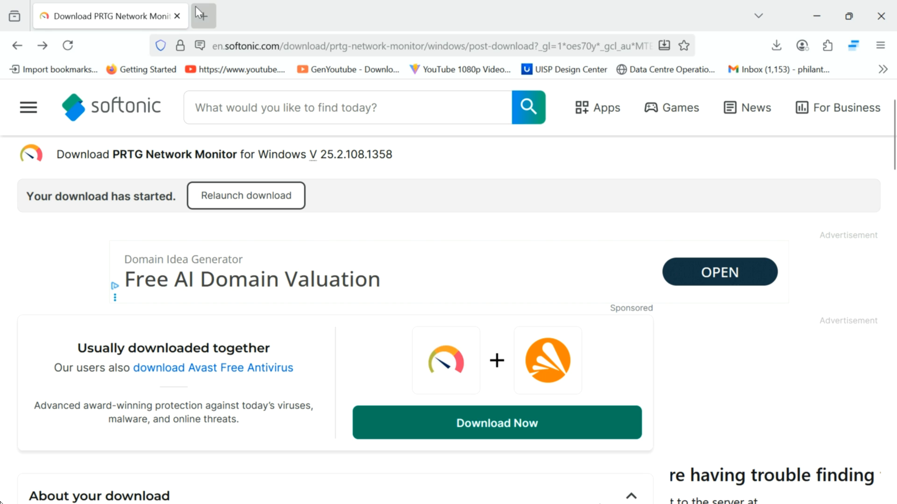
Step: Search the web for "prtg network monitor" in a new browser tab
left_click(202, 14)
left_click(334, 51)
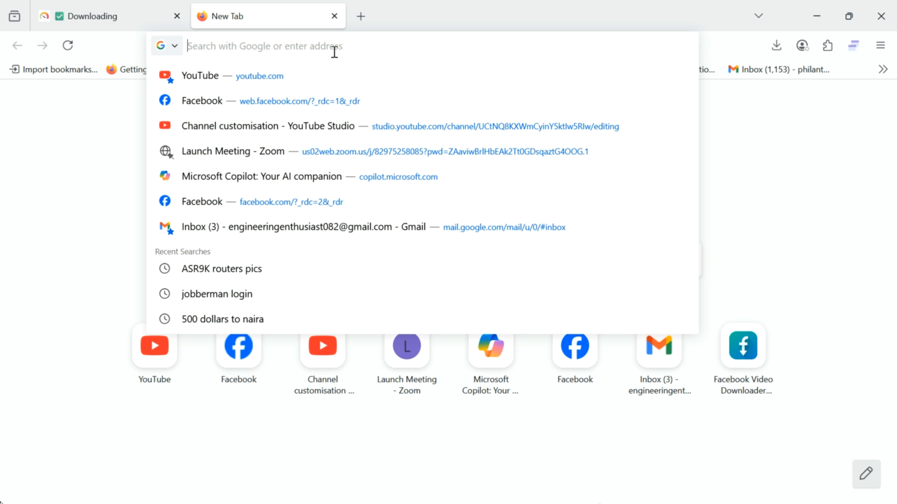
type("prt")
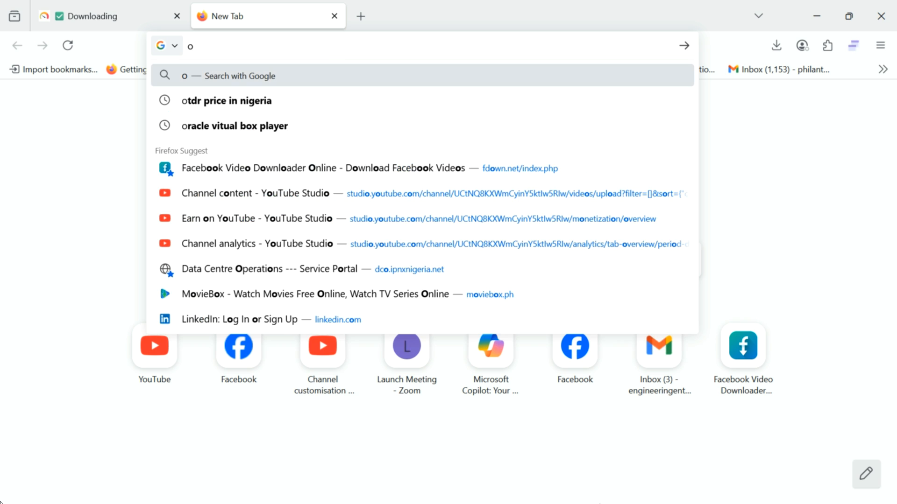
type("g")
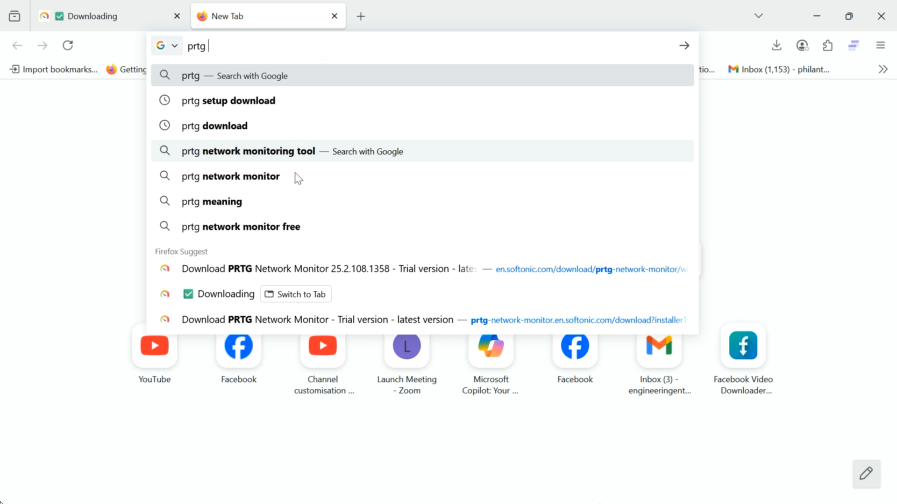
left_click(246, 181)
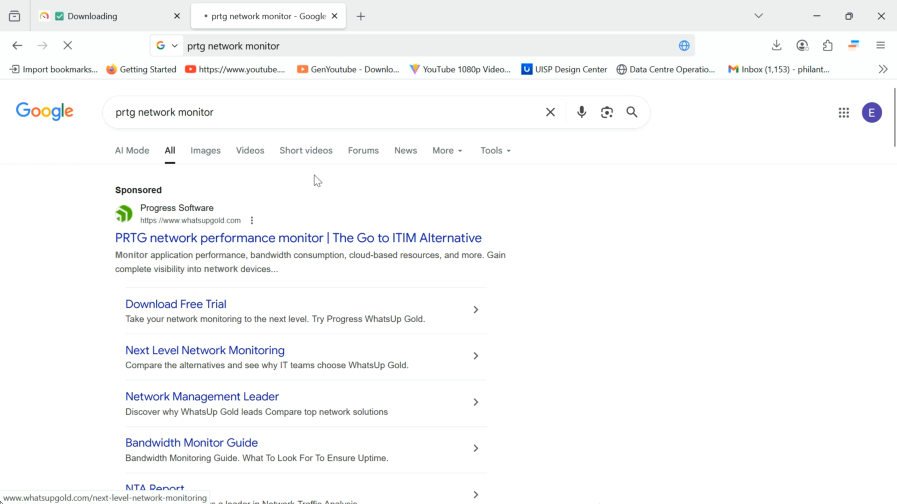
Step: Open Softonic's PRTG Network Monitor download page from the search results
scroll(366, 386, "down", 8)
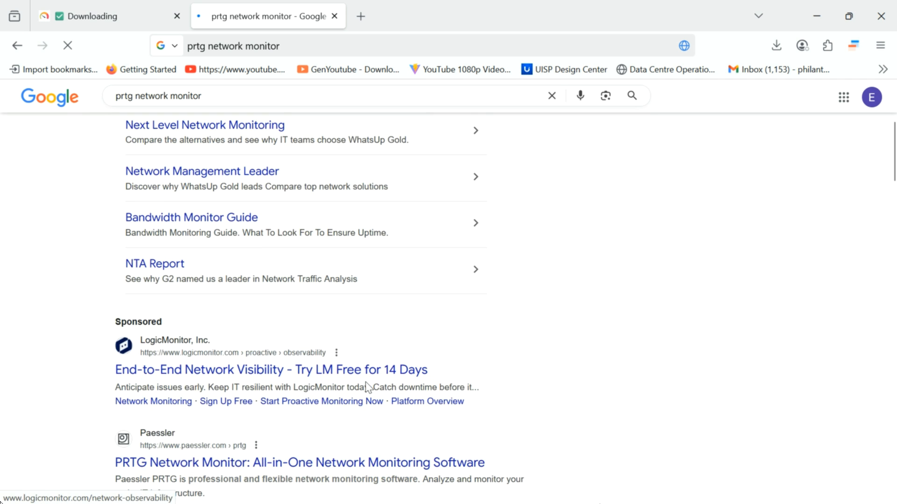
scroll(369, 388, "down", 15)
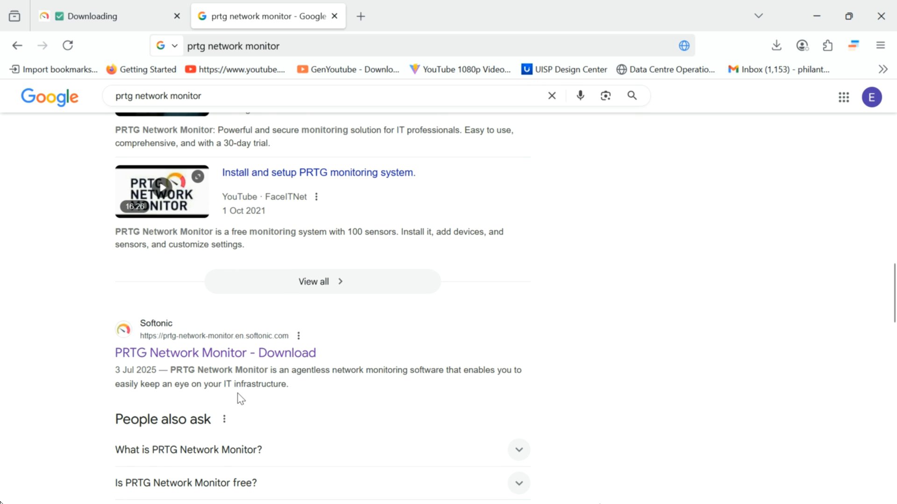
left_click(240, 355)
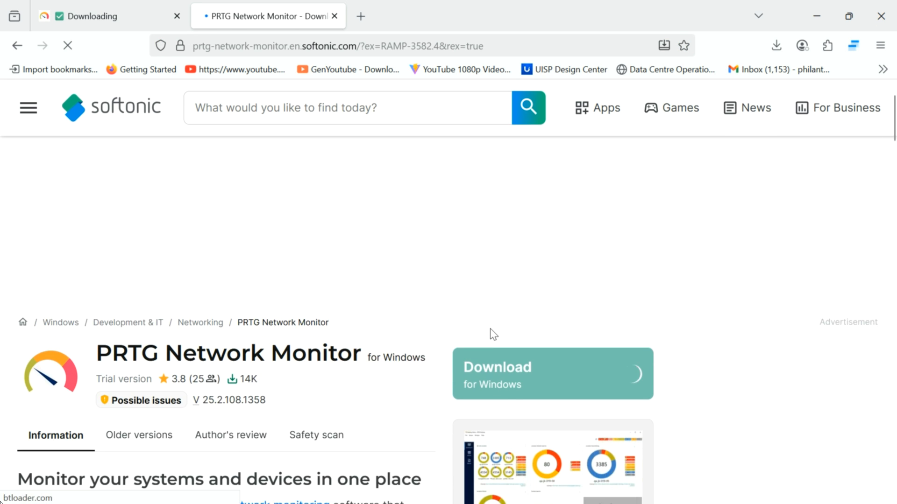
scroll(308, 363, "down", 2)
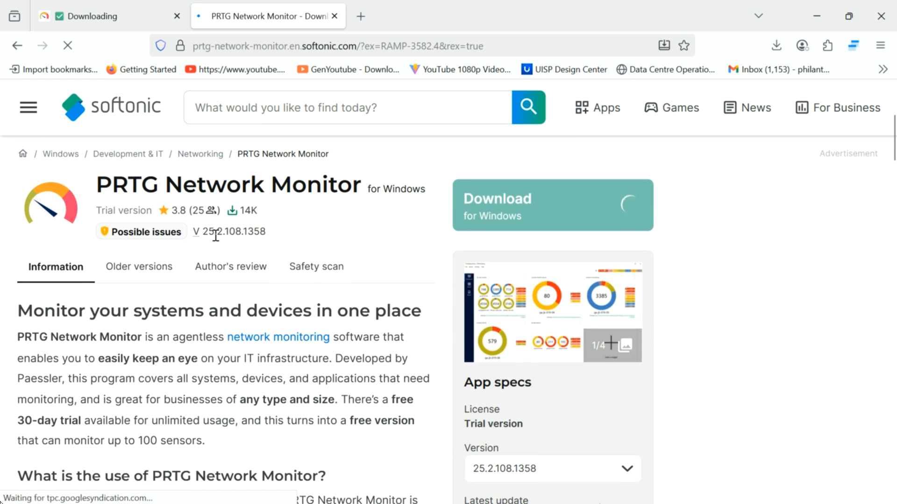
Step: Start downloading PRTG Network Monitor for Windows, continuing past the site's risk warning
left_click(527, 216)
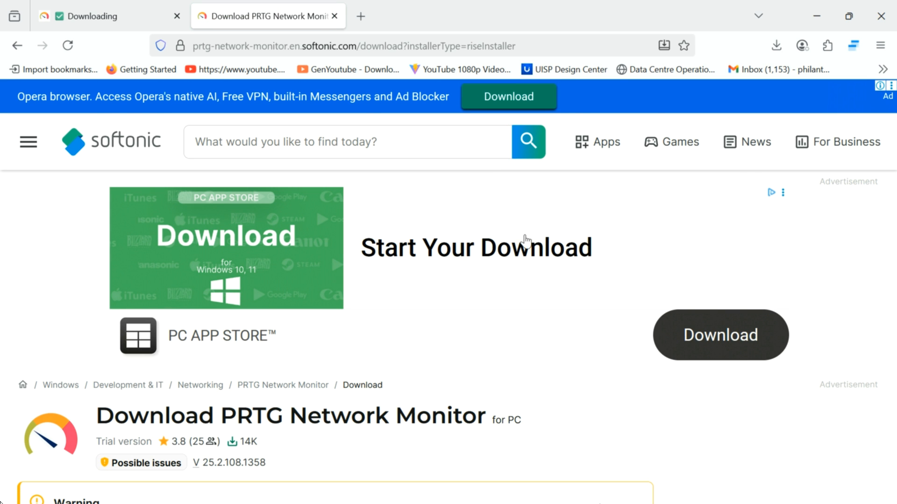
scroll(533, 386, "down", 4)
scroll(533, 386, "down", 2)
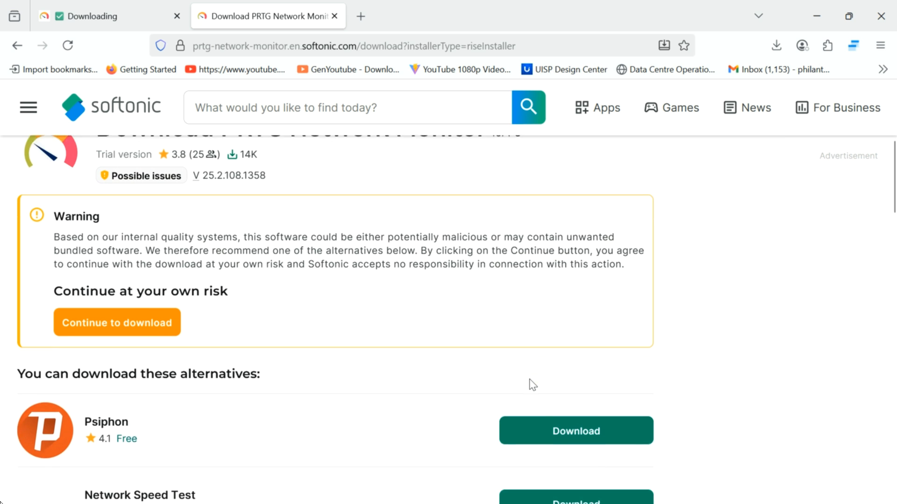
left_click(117, 308)
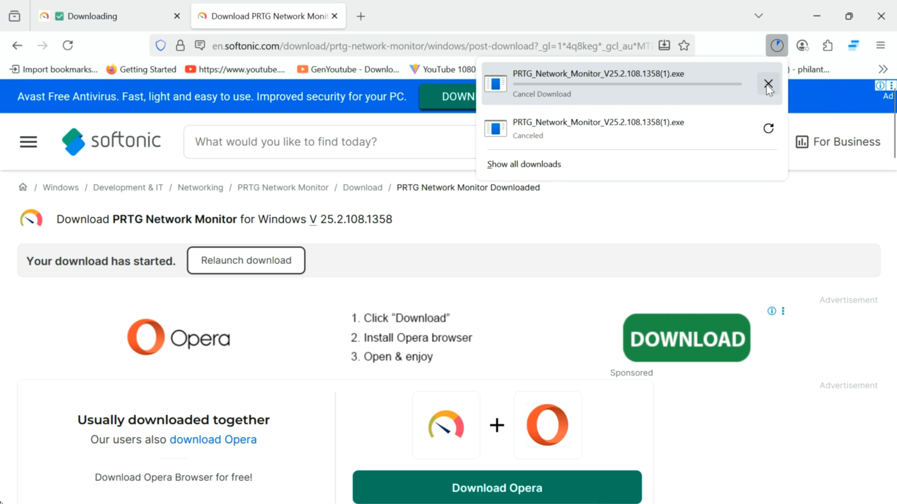
Step: Cancel the running PRTG Network Monitor installer download and dismiss the download list
left_click(768, 84)
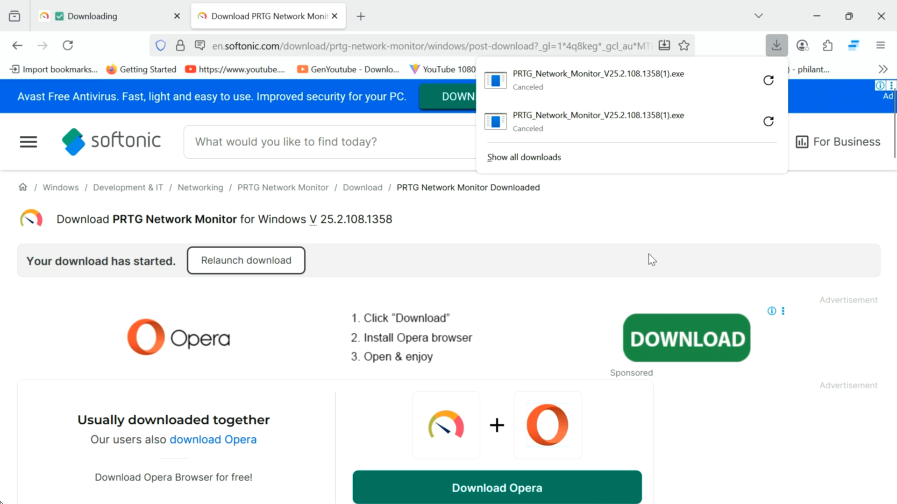
left_click(638, 25)
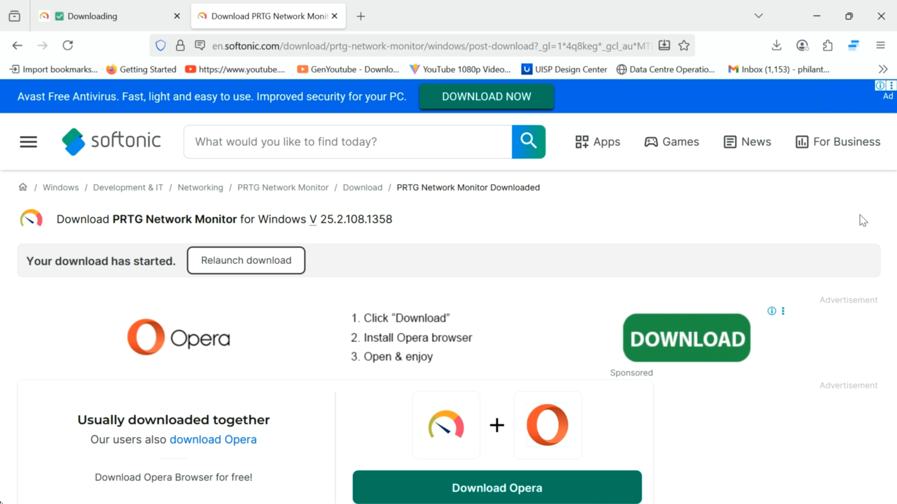
Step: Minimize the browser and launch PRTG Network Monitor from its desktop shortcut
left_click(821, 14)
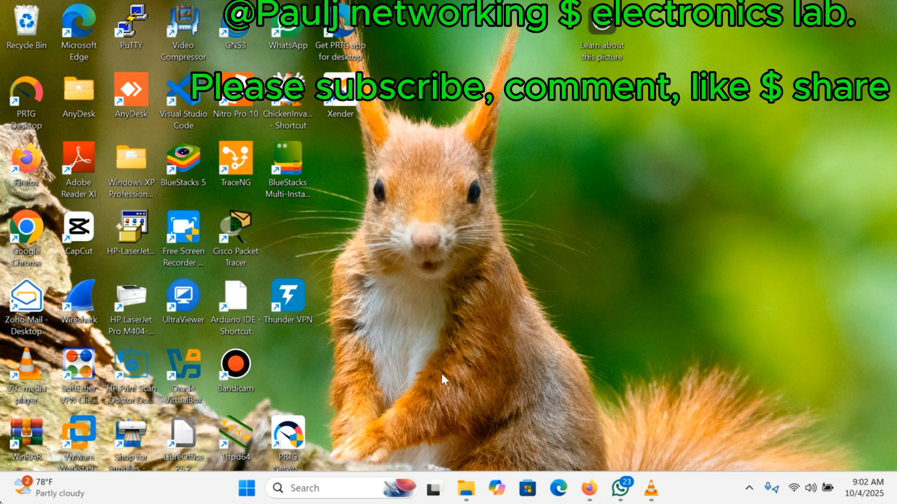
left_click(327, 455)
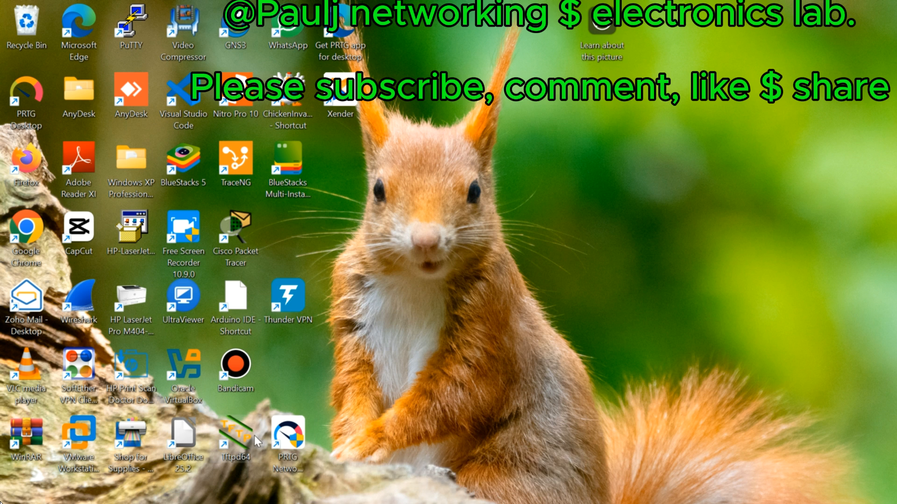
double_click(291, 438)
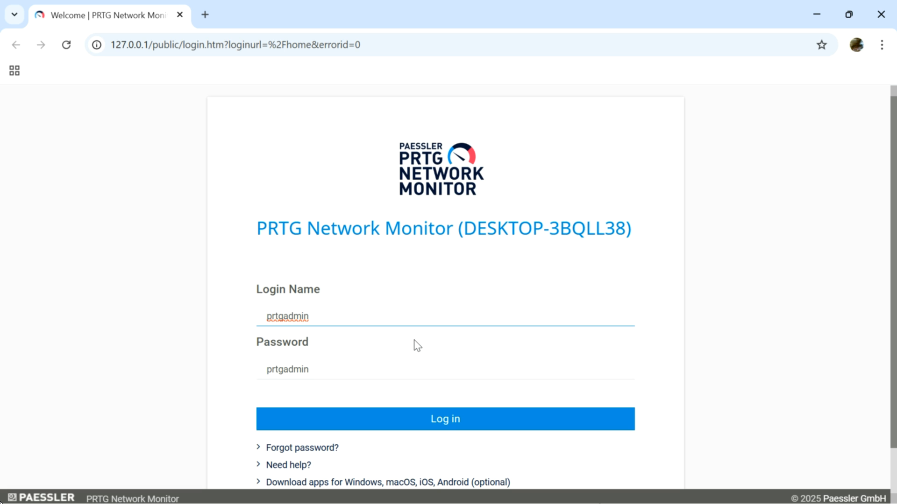
Step: Log in to the PRTG web interface with the default credentials shown and open the device overview
scroll(417, 346, "down", 1)
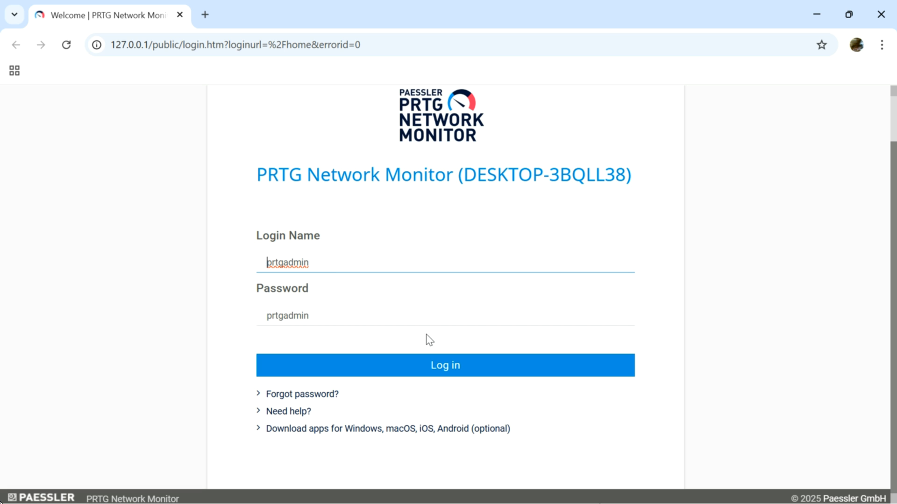
left_click(442, 370)
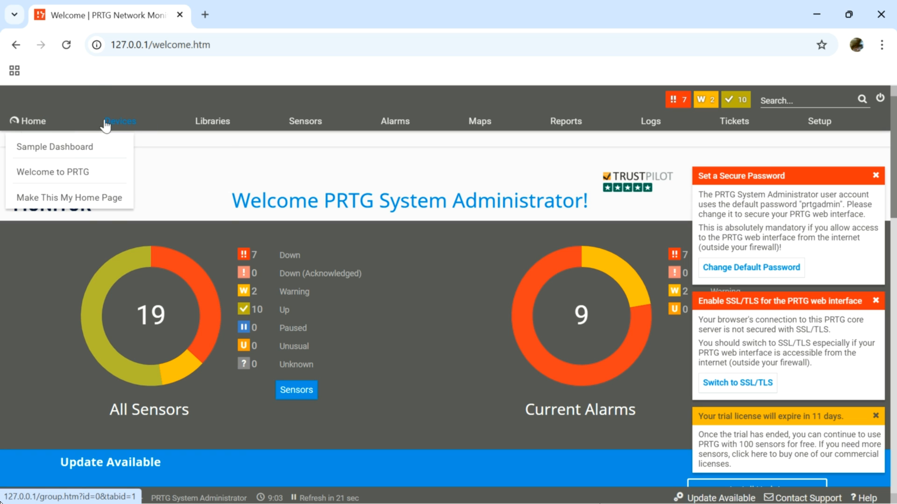
left_click(121, 121)
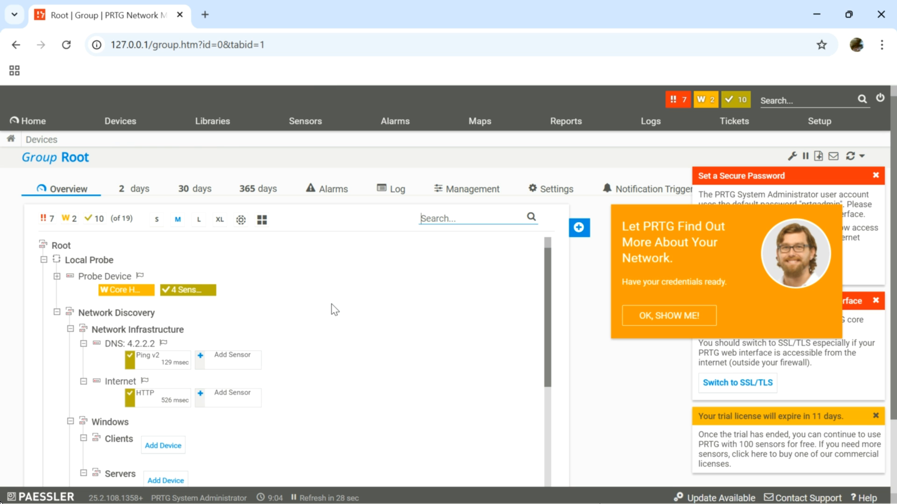
Step: Examine the device tree from Local Probe through Network Discovery, Windows, Virtual Systems, Unknown Devices and PRTG Core Server
scroll(333, 311, "down", 10)
scroll(332, 311, "down", 2)
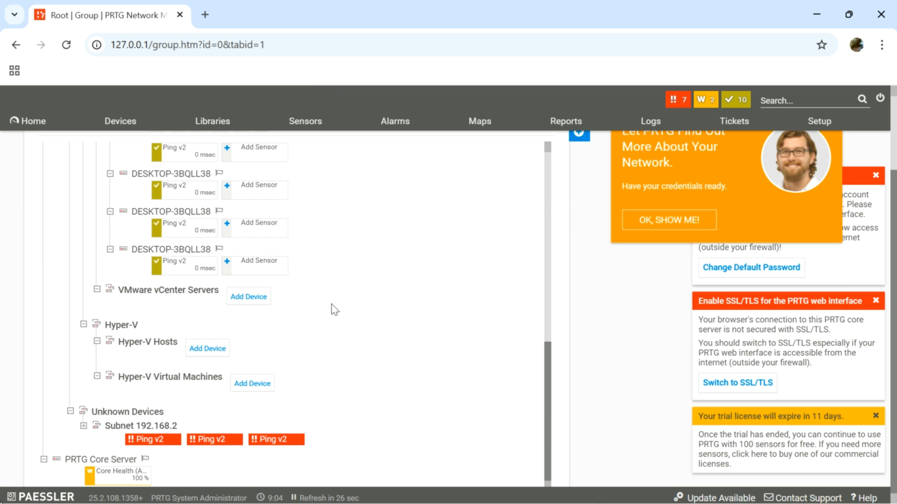
scroll(334, 310, "up", 10)
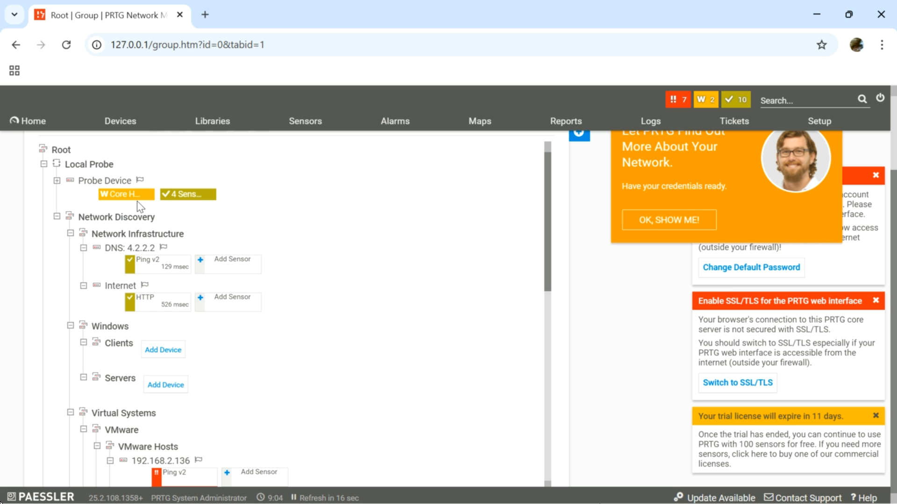
scroll(305, 354, "down", 5)
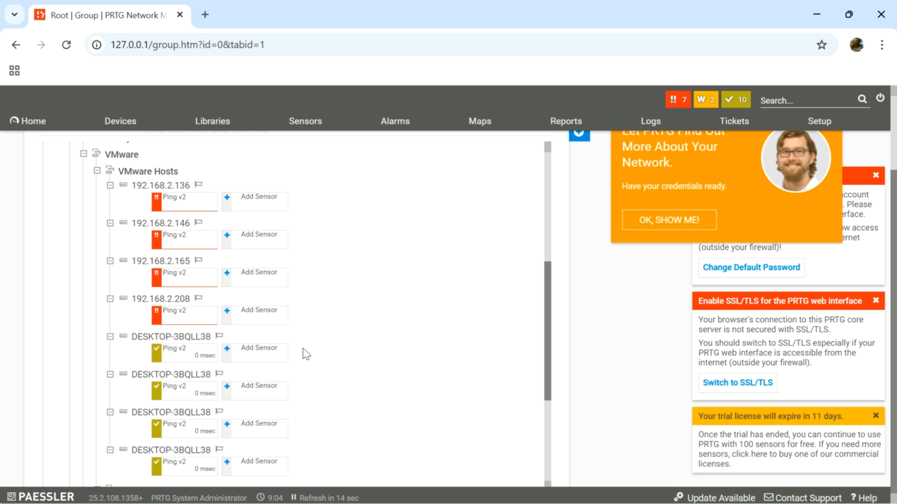
scroll(182, 301, "up", 4)
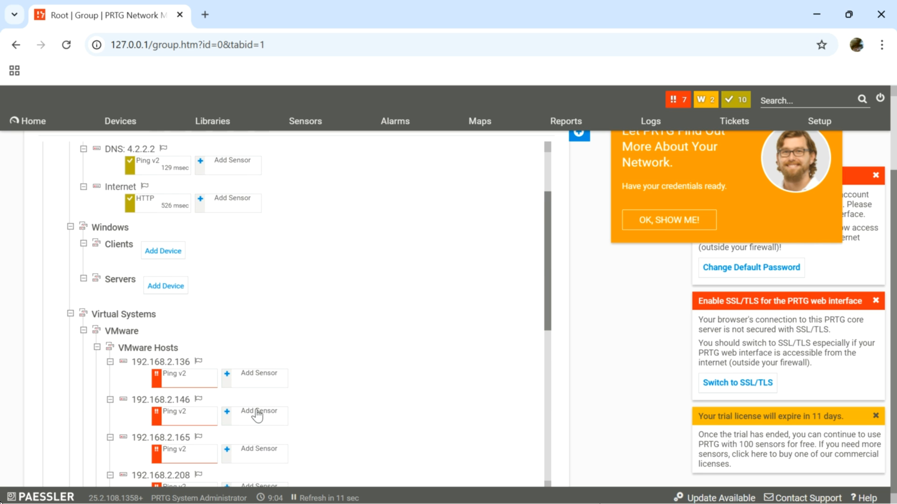
scroll(398, 449, "down", 3)
scroll(346, 470, "down", 4)
scroll(346, 469, "down", 1)
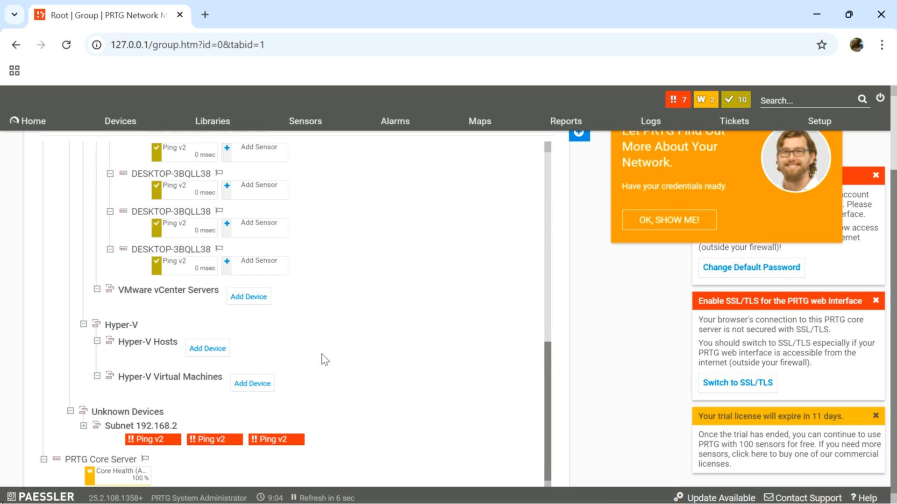
scroll(325, 360, "up", 2)
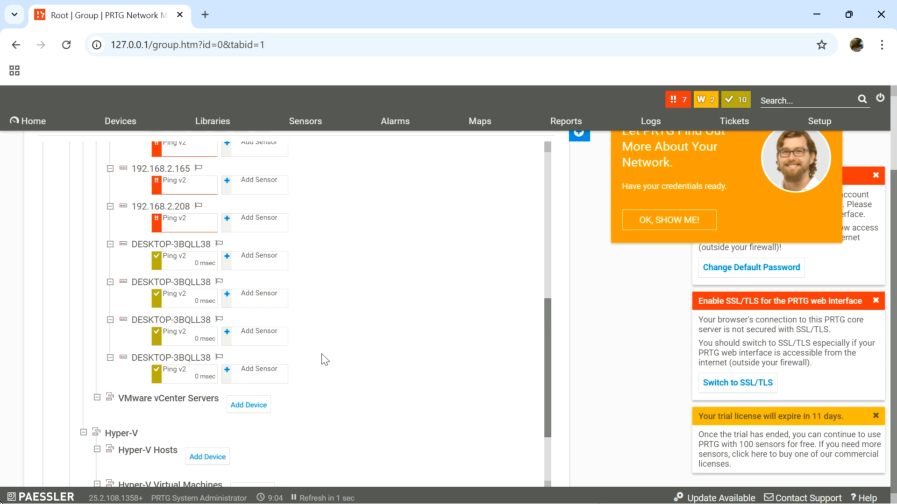
scroll(330, 305, "up", 3)
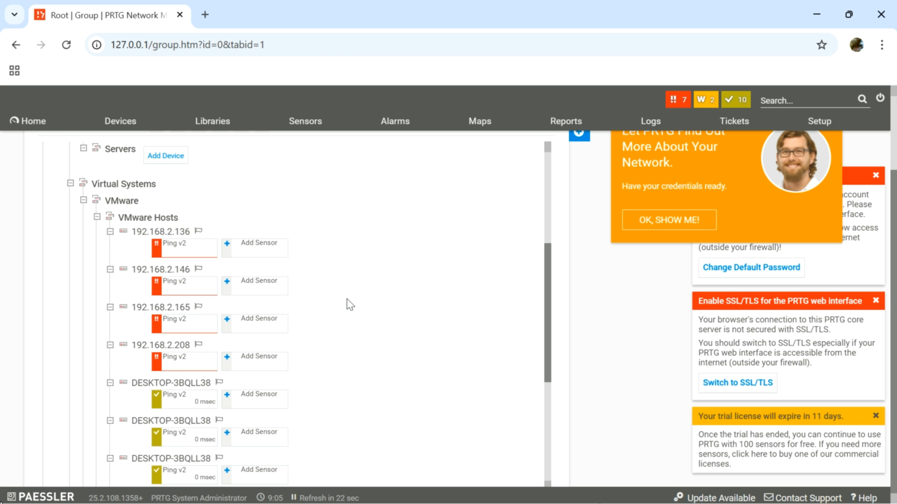
scroll(348, 304, "up", 2)
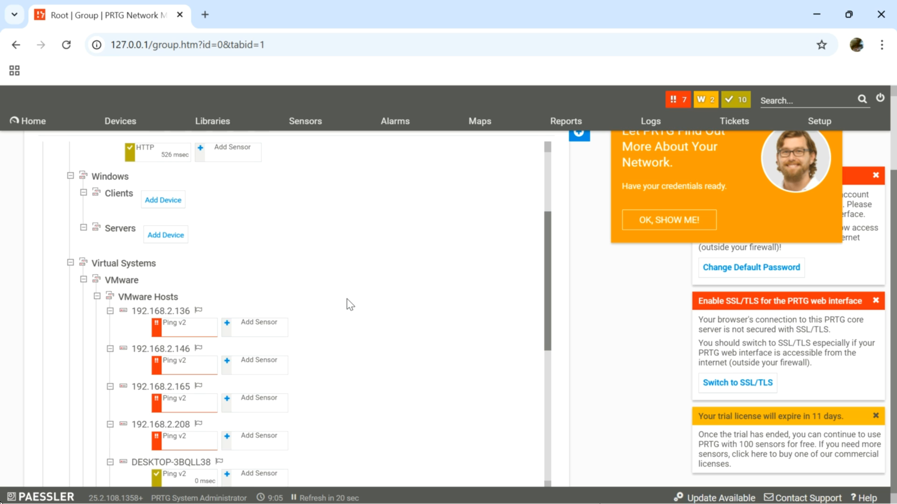
Step: Delete the Virtual Systems group, with its VMware and Hyper-V subgroups, from the device tree
right_click(118, 265)
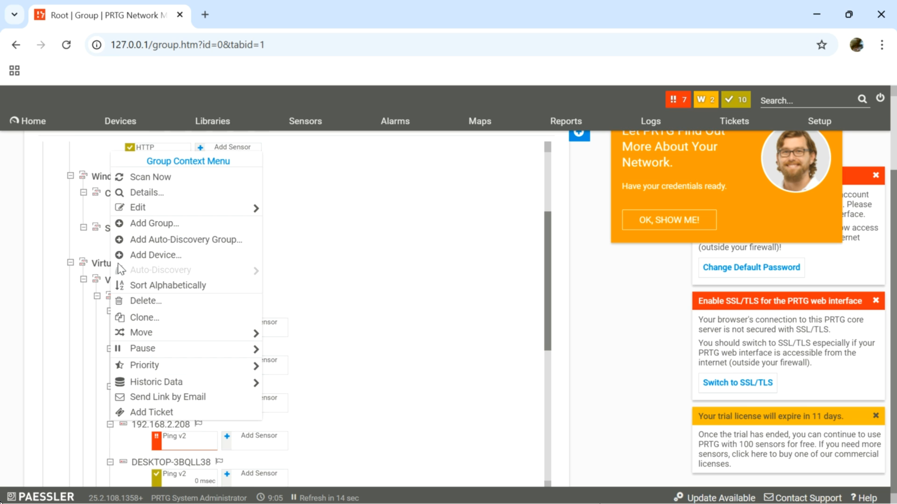
left_click(149, 304)
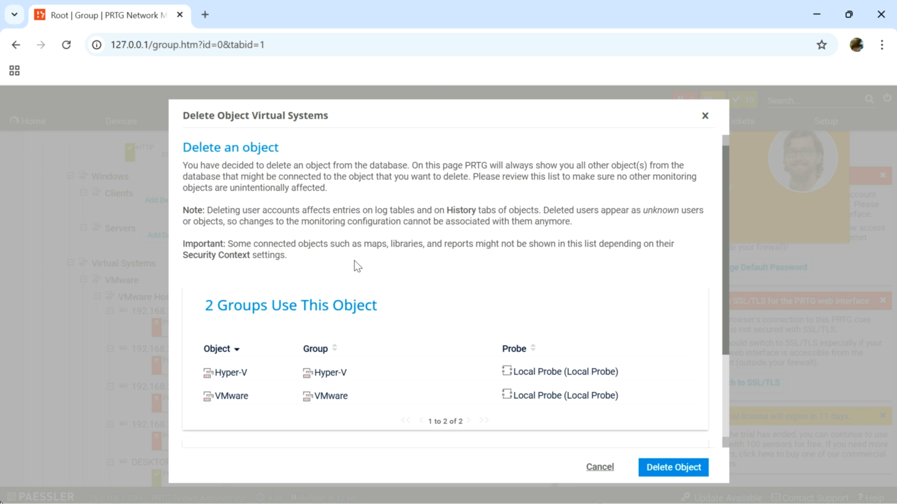
left_click(672, 468)
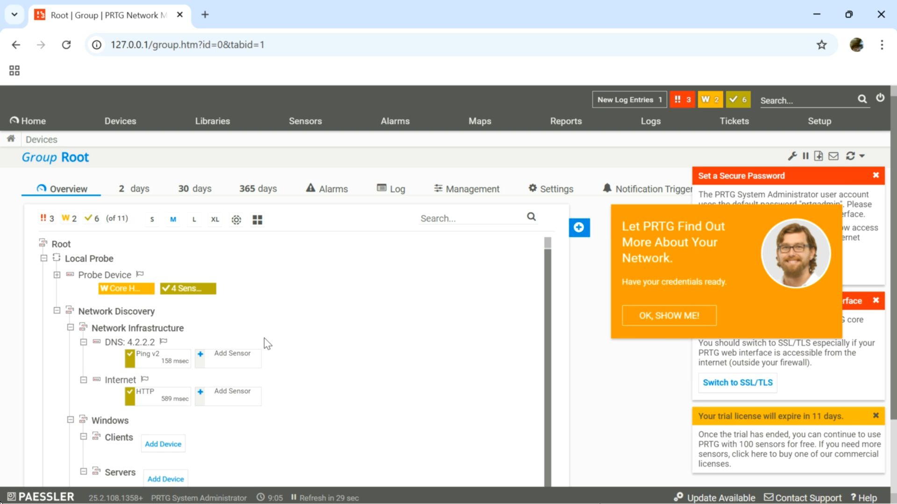
scroll(359, 390, "down", 2)
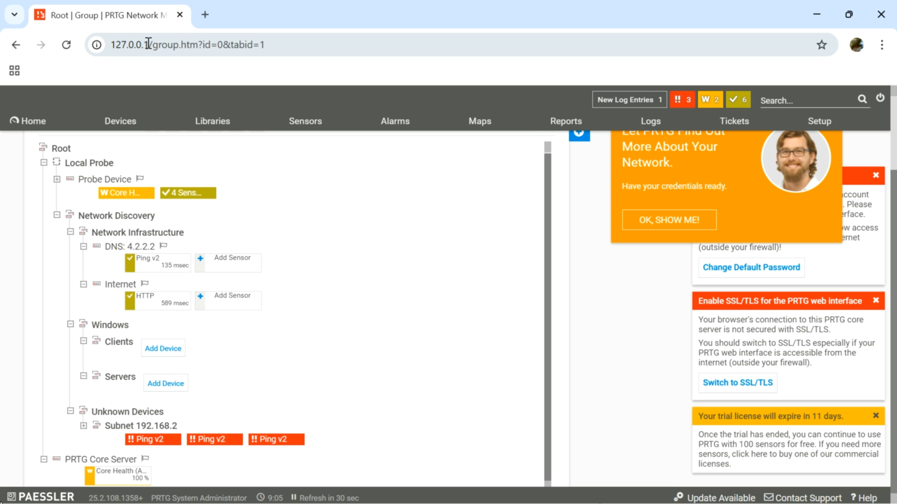
left_click_drag(150, 44, 114, 48)
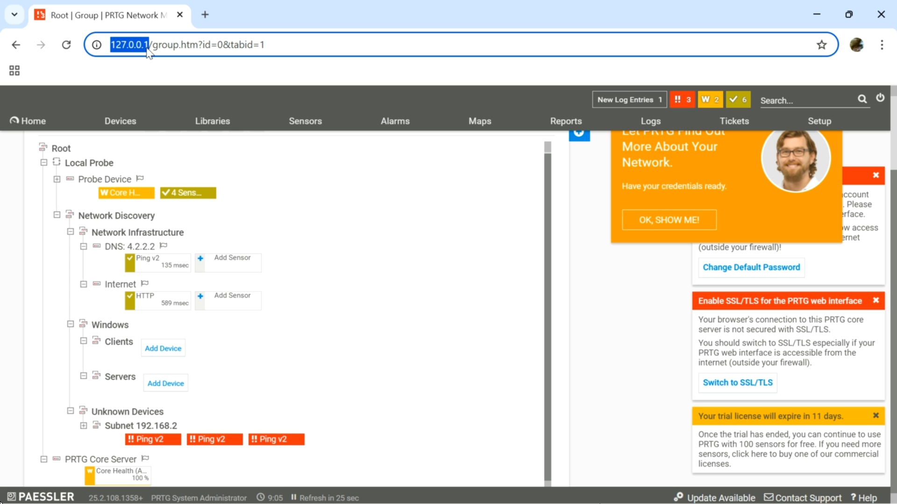
left_click(289, 45)
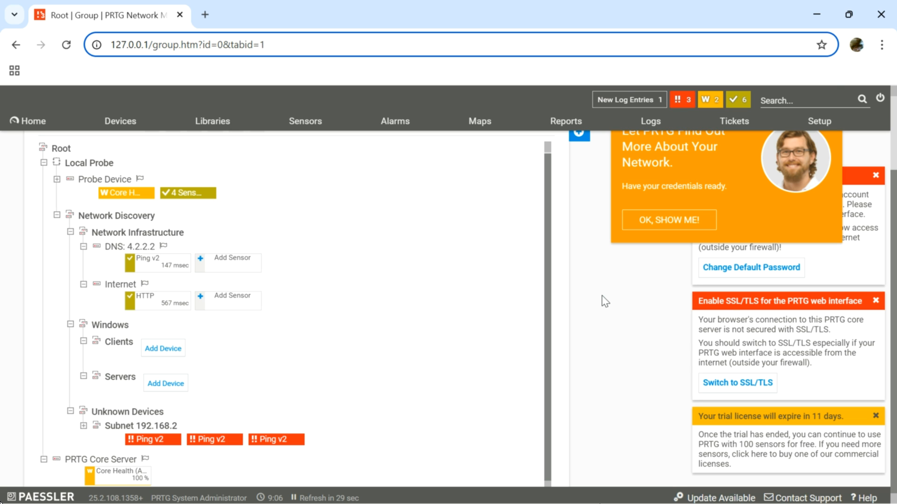
Step: Open the PRTG Setup page with the system administration and account settings
mouse_move(825, 125)
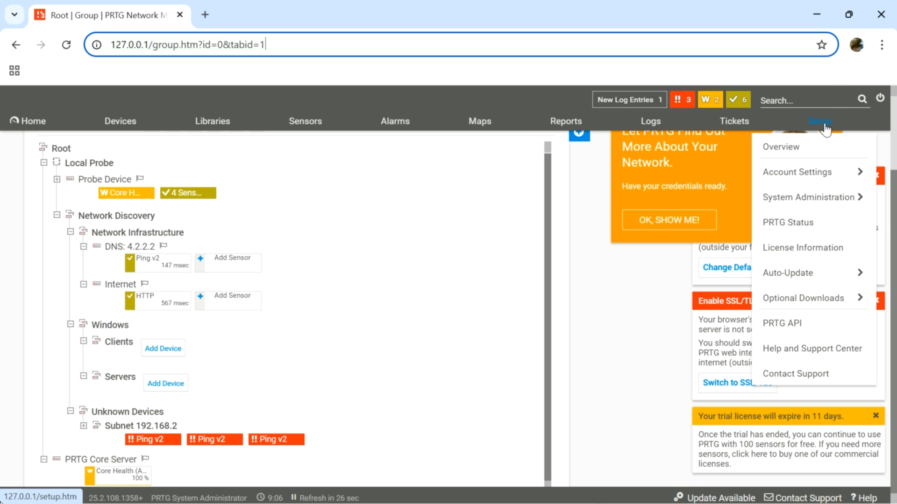
left_click(826, 127)
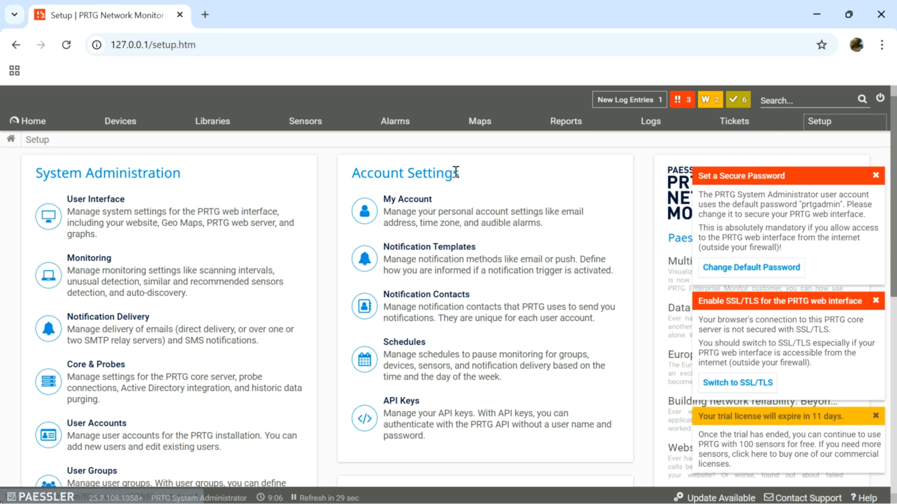
Step: Open the My Account settings and review the login name, display name, primary email and new-password options
left_click(415, 204)
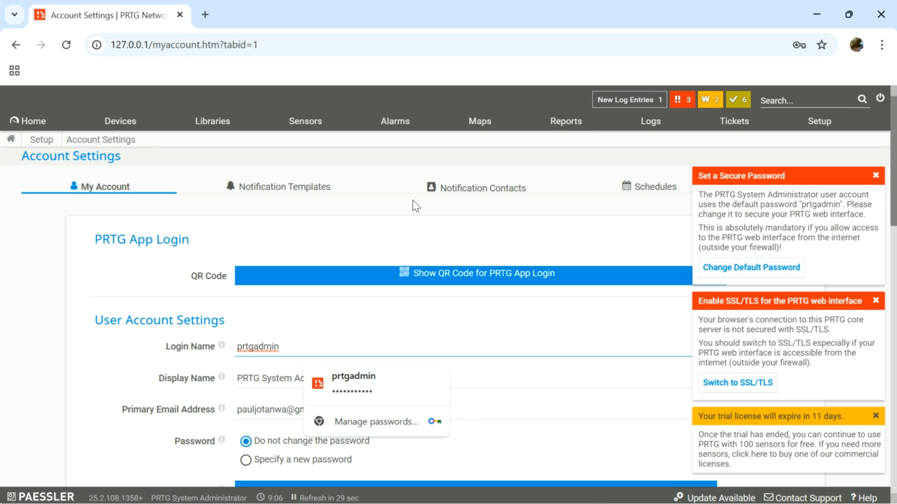
left_click(100, 376)
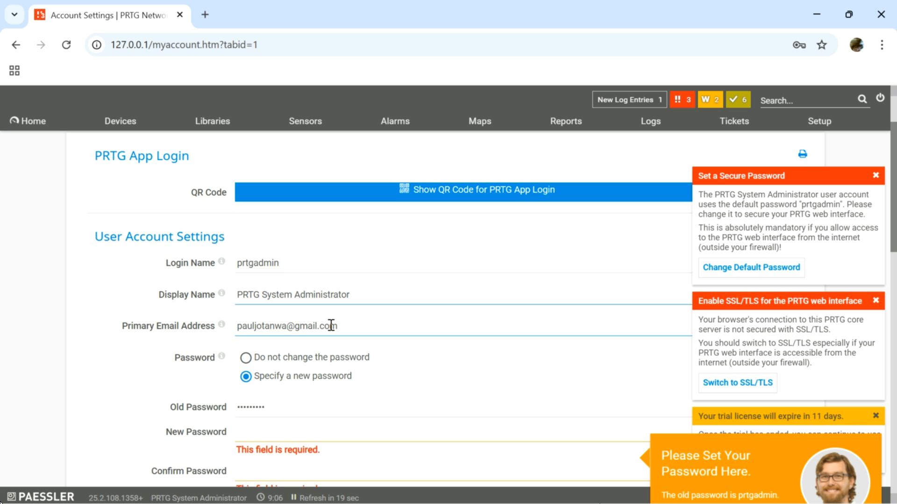
scroll(296, 412, "down", 1)
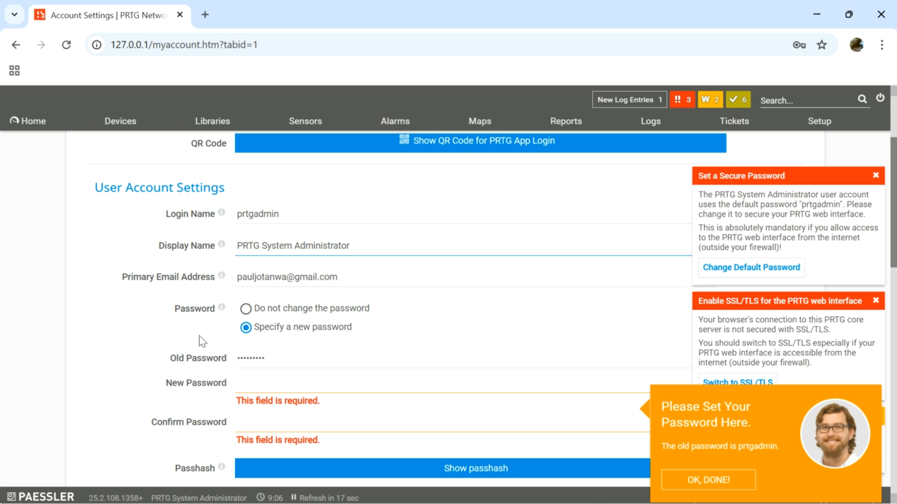
left_click(136, 335)
scroll(316, 377, "up", 3)
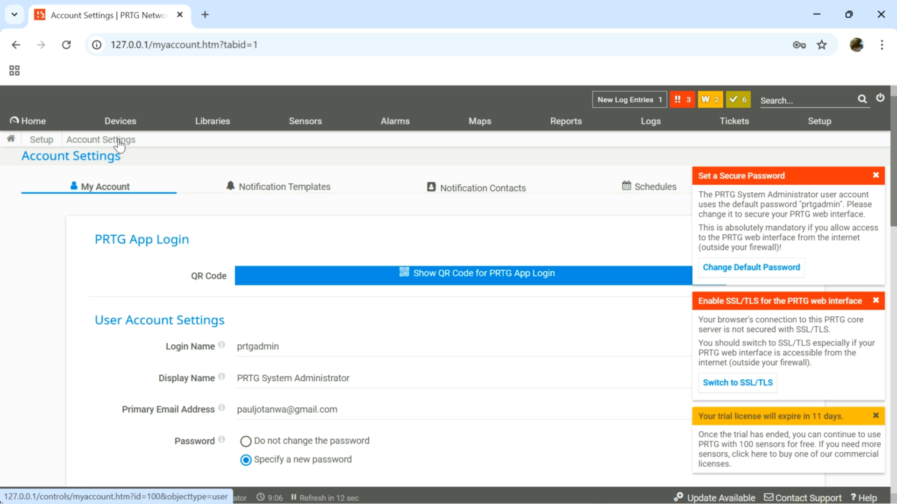
Step: Open the User Interface page of the system administration settings and examine the site name
left_click(824, 124)
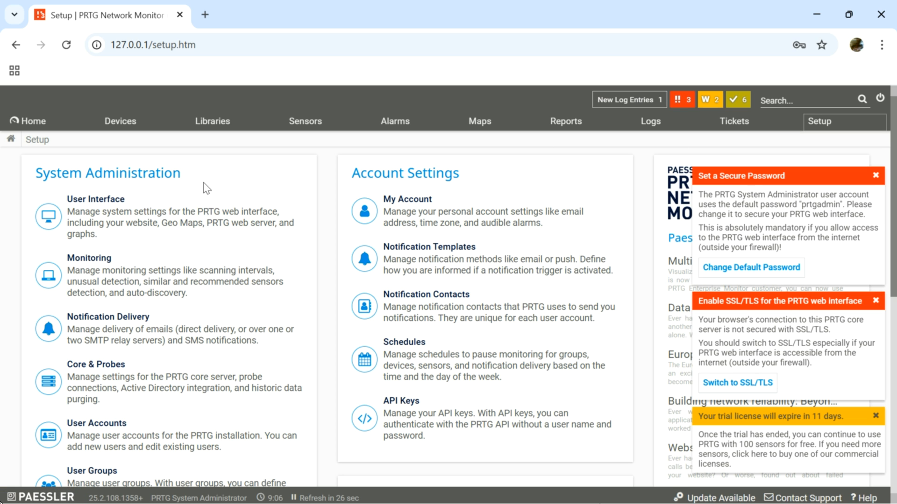
left_click(95, 201)
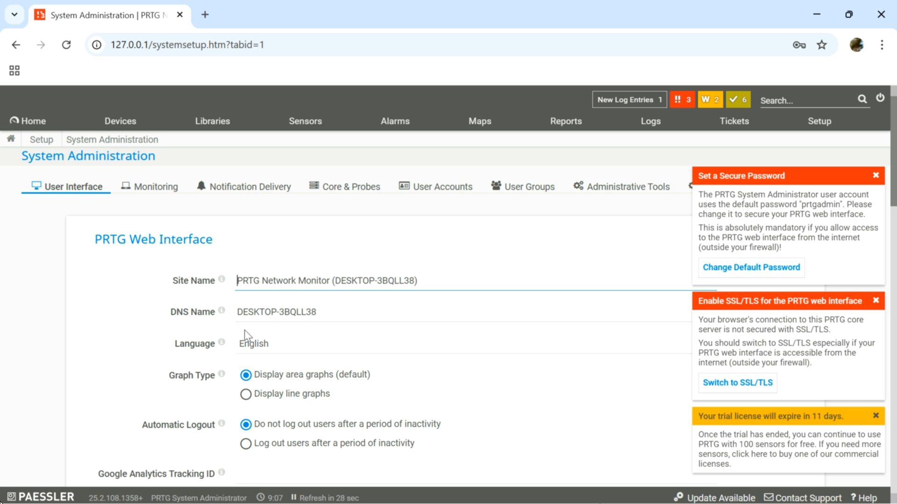
left_click_drag(440, 276, 237, 275)
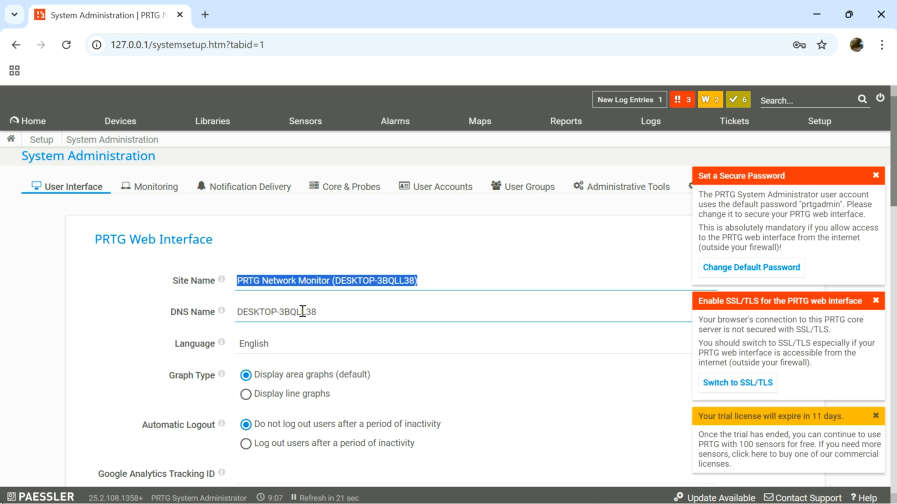
left_click(131, 310)
Step: Enable 10.64.17.194 in the specified IP addresses for the PRTG web server
scroll(365, 375, "down", 4)
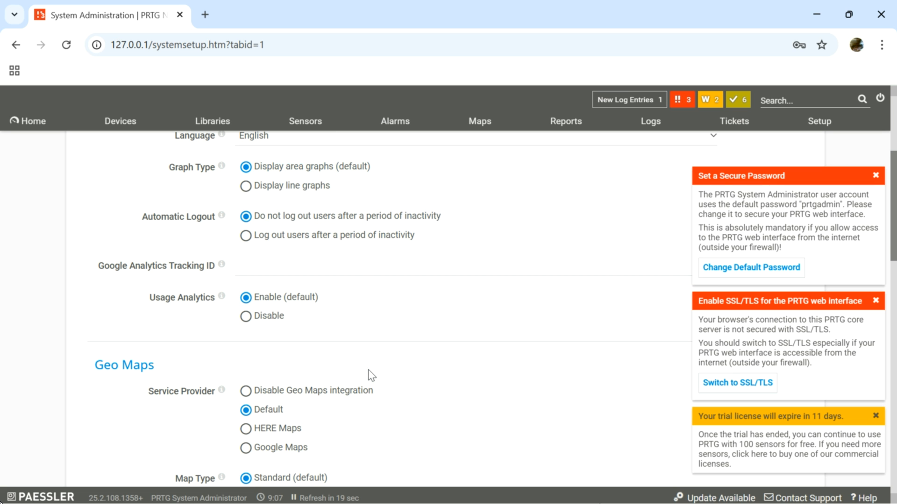
scroll(371, 375, "down", 4)
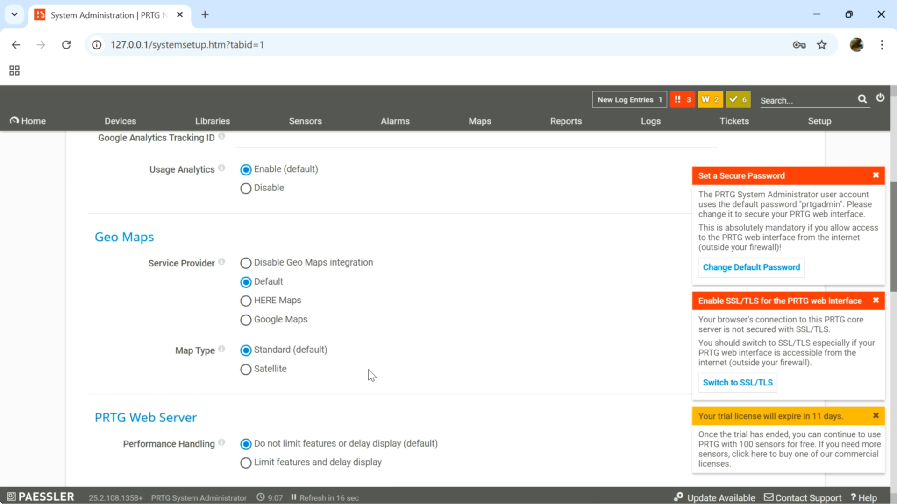
scroll(369, 376, "down", 5)
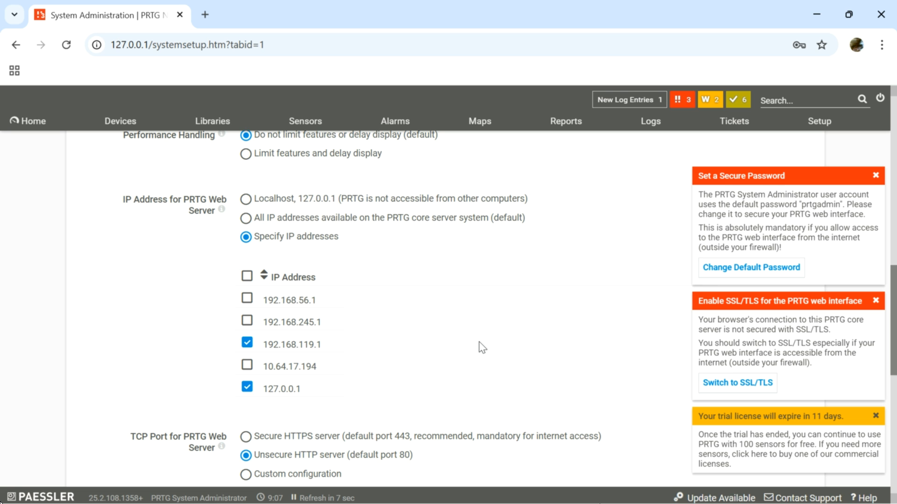
scroll(388, 396, "down", 3)
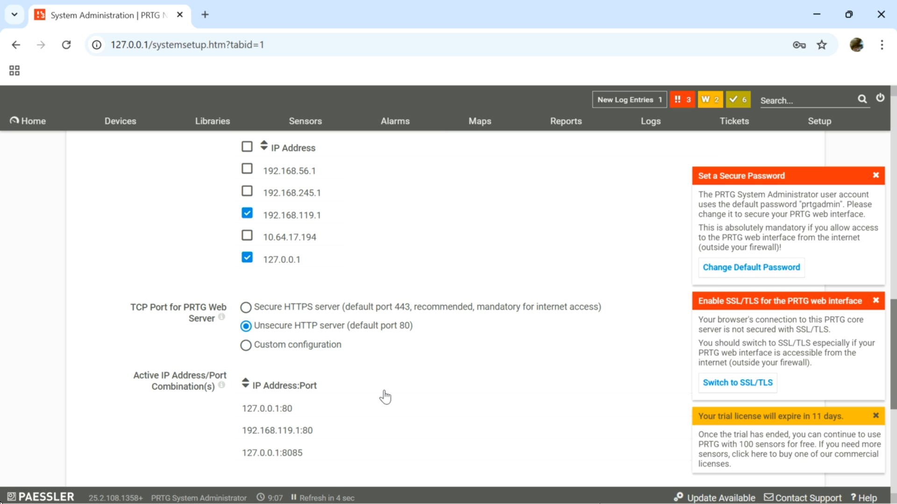
scroll(370, 364, "down", 3)
scroll(370, 364, "up", 5)
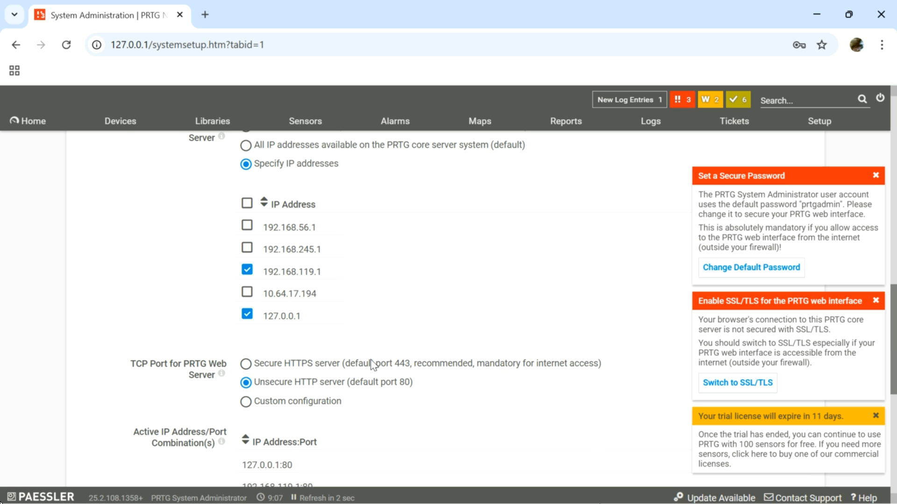
scroll(370, 364, "up", 1)
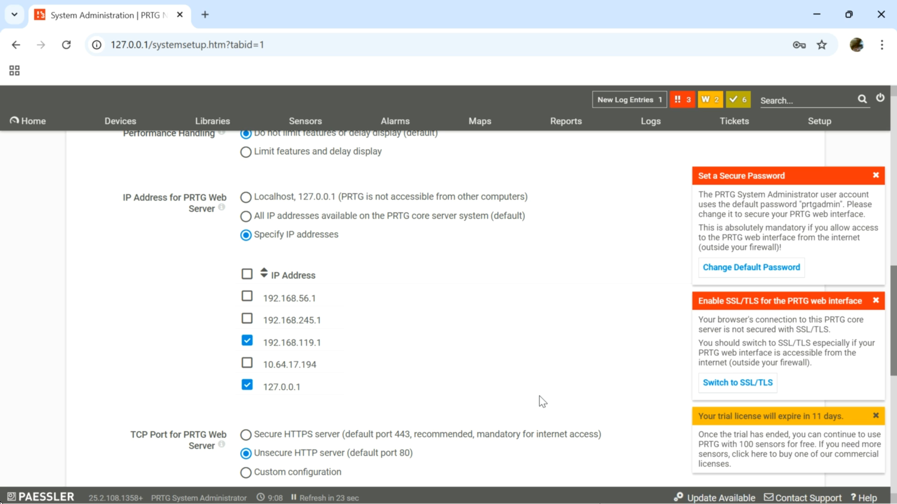
left_click(246, 364)
Step: Dismiss the secure password, SSL/TLS and trial license notices
left_click(875, 176)
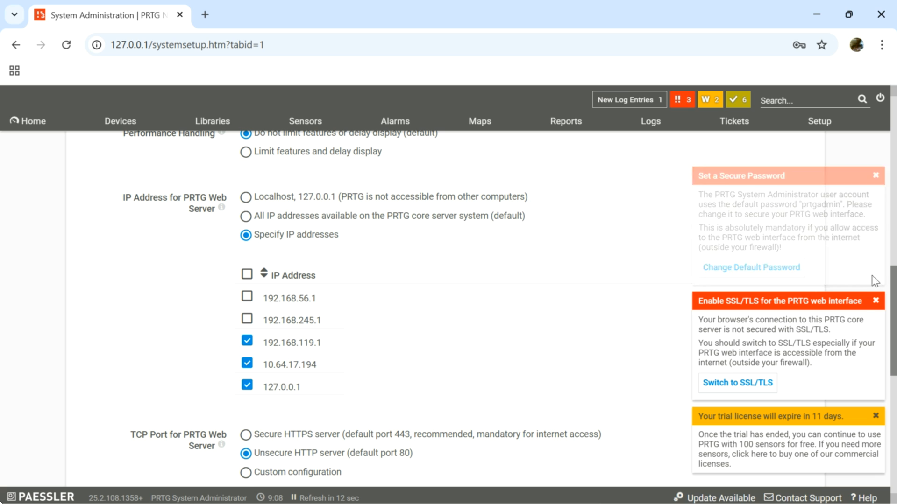
left_click(875, 301)
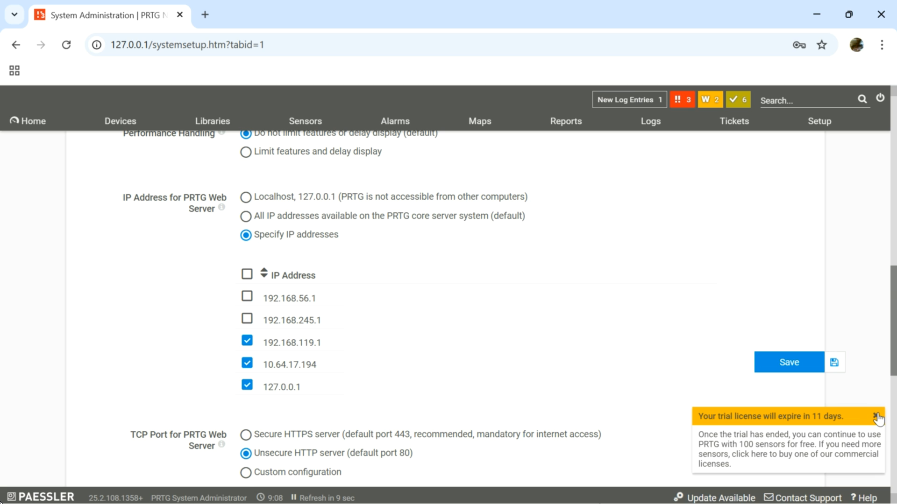
left_click(875, 416)
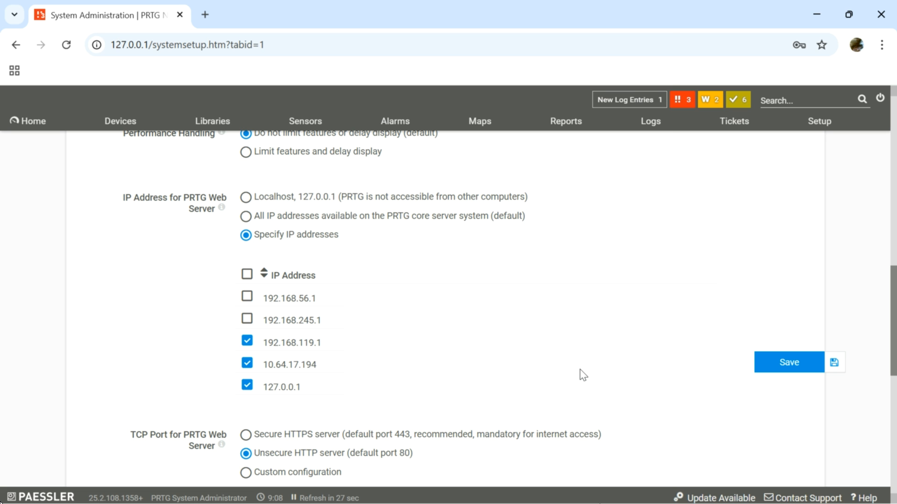
Step: Open a Command Prompt and run ipconfig to list the computer's network adapter addresses
key("super")
type("cmd")
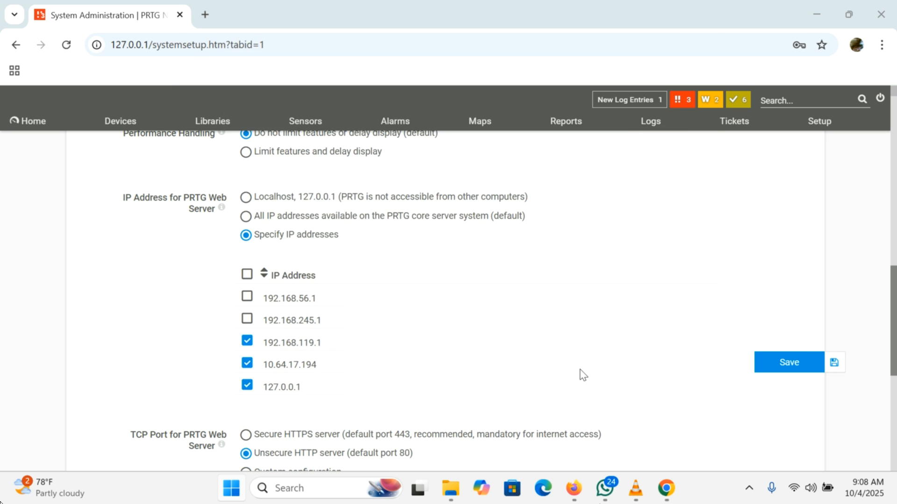
key("Return")
type("ipconfig")
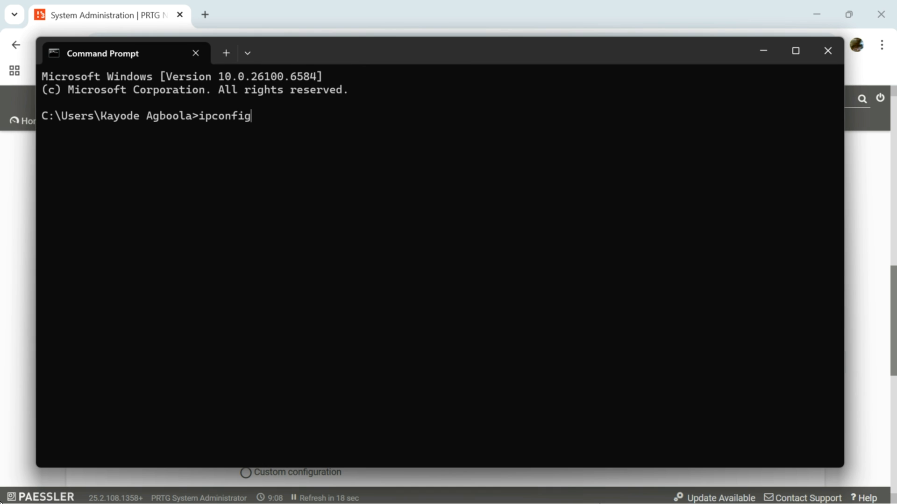
key("Return")
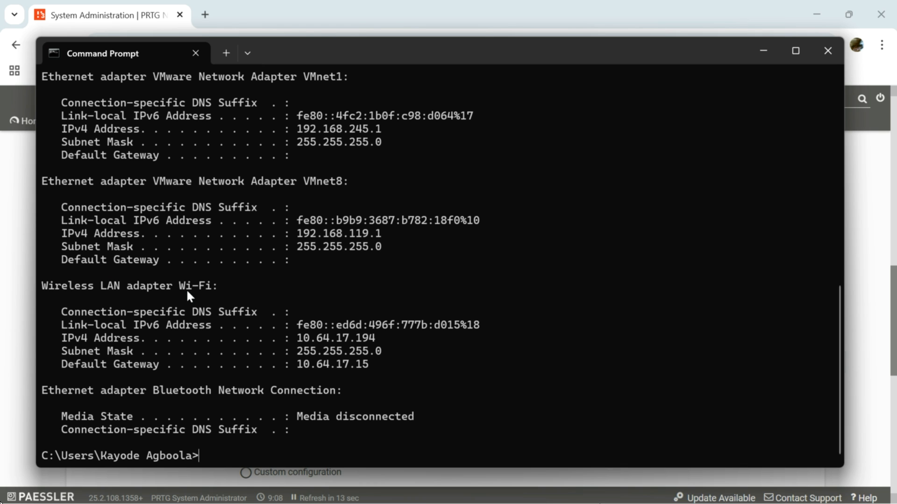
Step: Highlight the Wi-Fi adapter's default gateway and IPv4 address in the ipconfig output, and minimize the Command Prompt to return to the browser
left_click_drag(293, 363, 373, 367)
right_click(358, 362)
left_click_drag(296, 335, 382, 341)
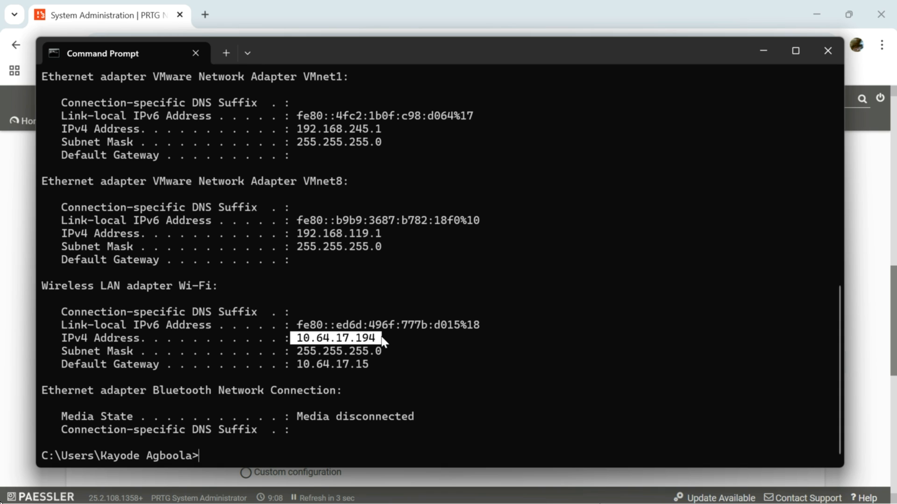
right_click(382, 336)
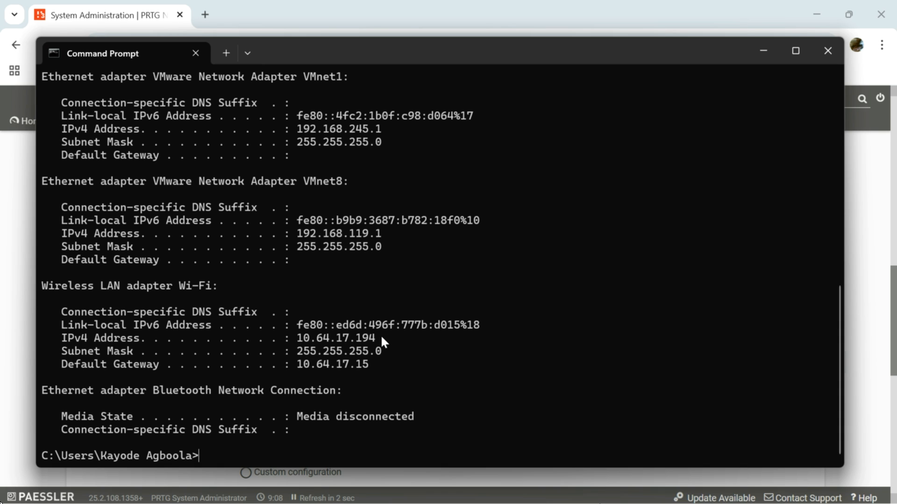
left_click(763, 50)
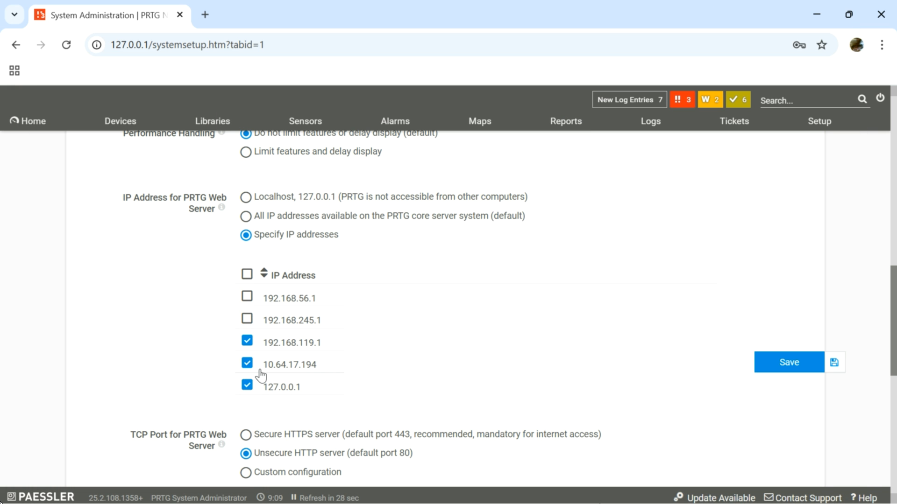
left_click(248, 364)
left_click(246, 386)
left_click(248, 363)
left_click(246, 341)
left_click(244, 345)
left_click(247, 386)
scroll(398, 389, "down", 3)
scroll(396, 388, "up", 3)
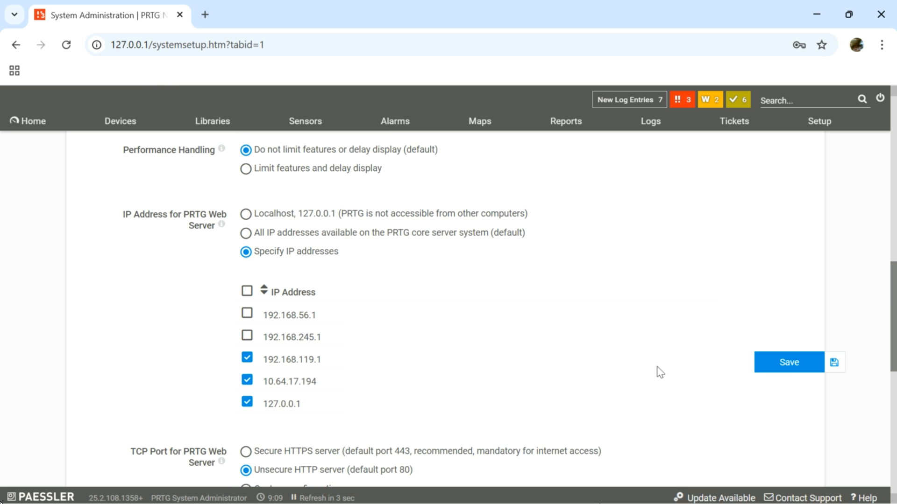
Step: Save the web server settings with a PRTG core server restart and log back in with the prefilled credentials
left_click(790, 364)
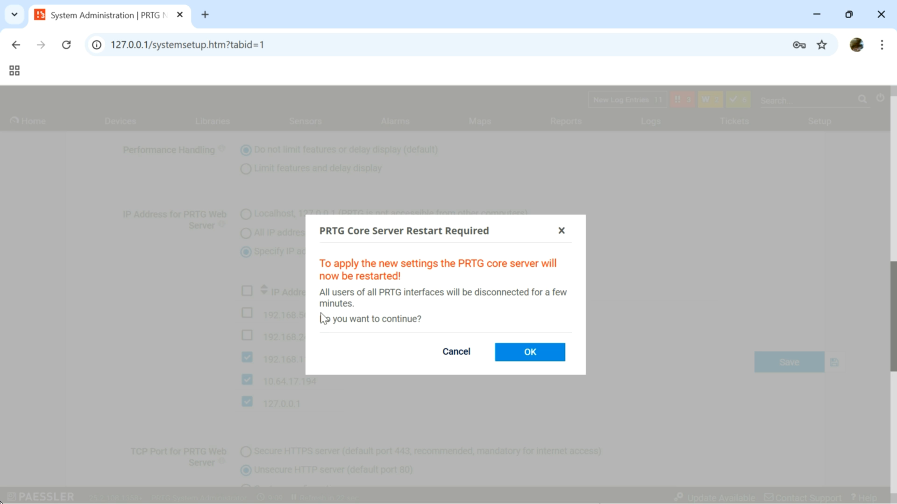
left_click(550, 358)
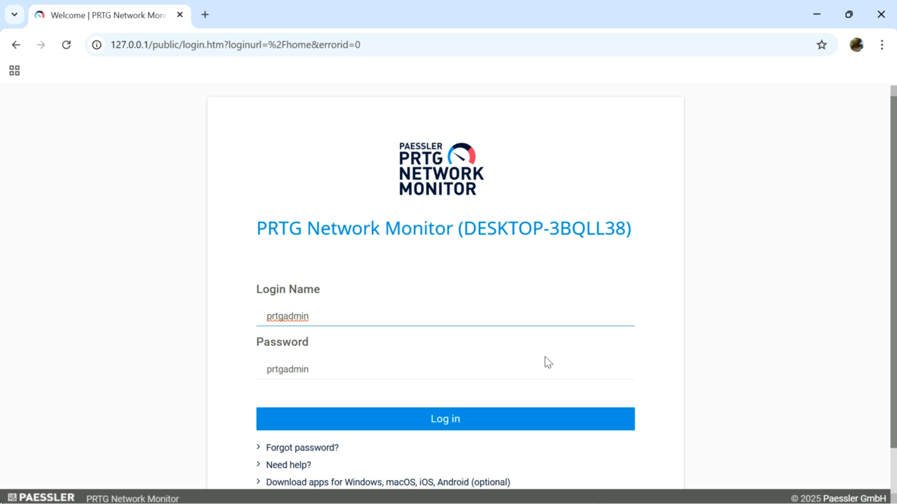
left_click(459, 421)
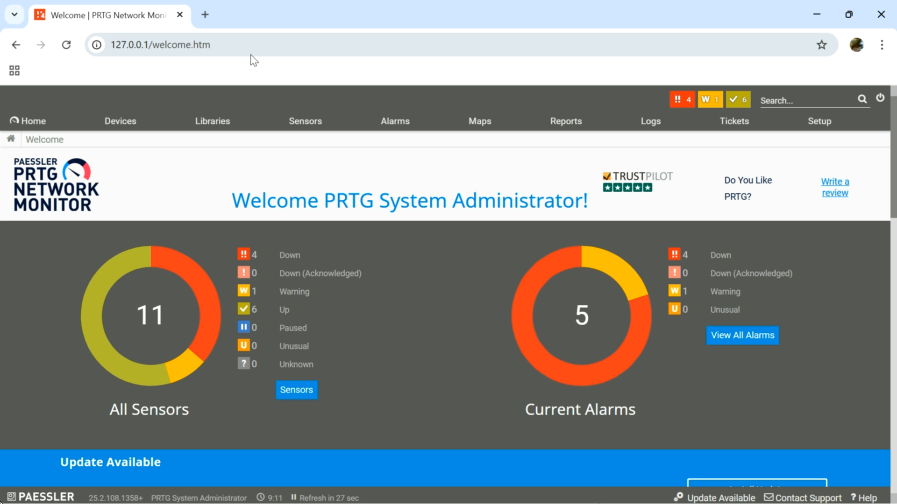
Step: Open the PRTG web interface through the address 10.64.17.194
left_click(237, 48)
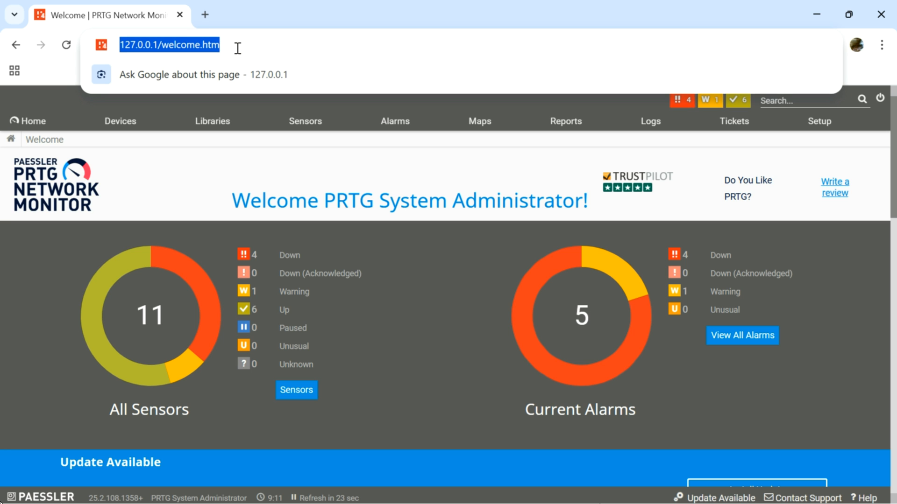
type("10.64.17.194")
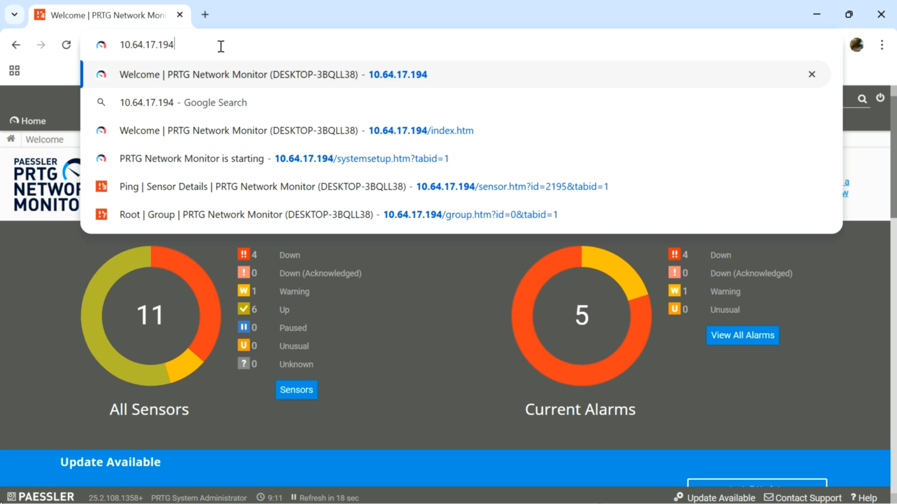
left_click_drag(209, 45, 121, 45)
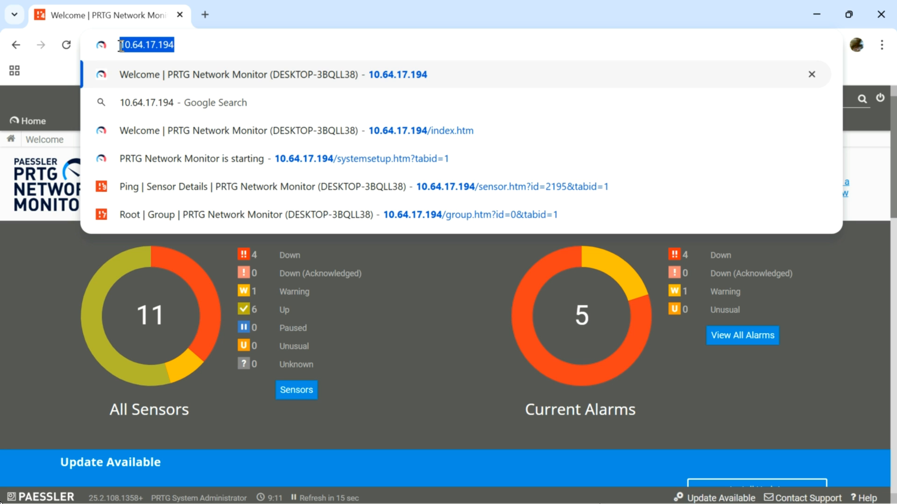
left_click(235, 48)
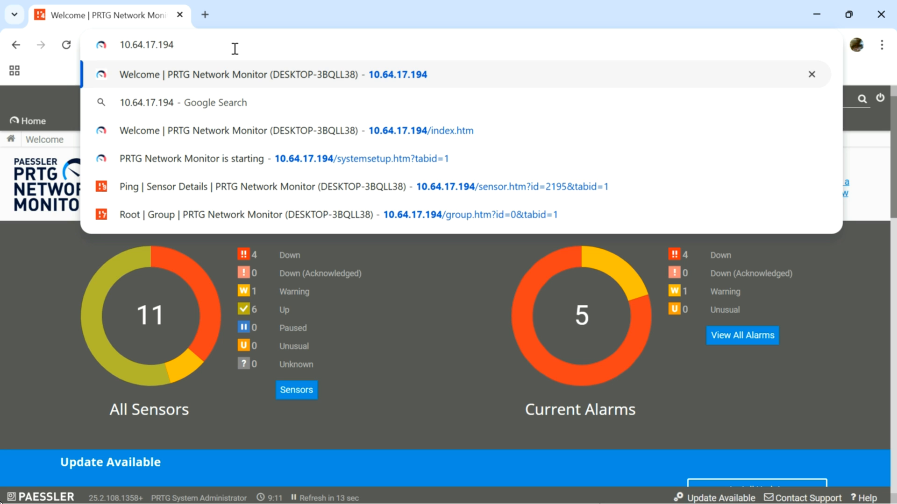
key("Return")
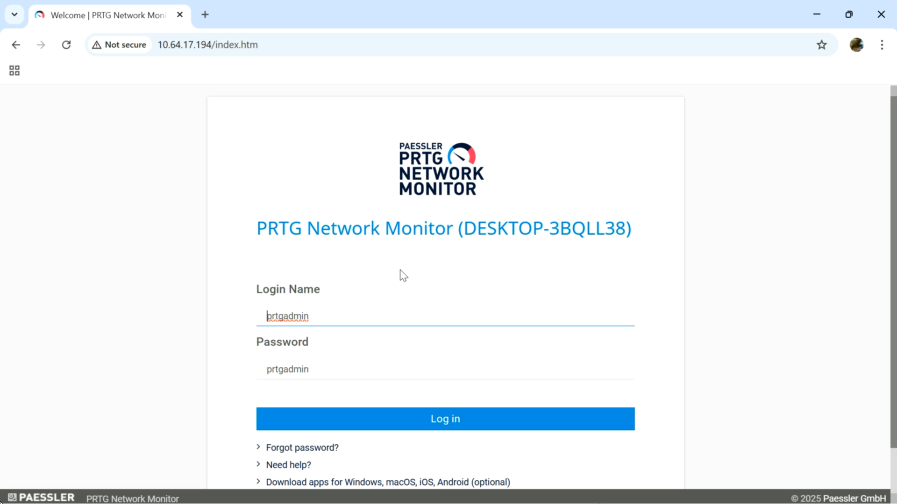
Step: Log in with the prefilled credentials and dismiss the secure password and SSL/TLS notices
scroll(400, 272, "down", 2)
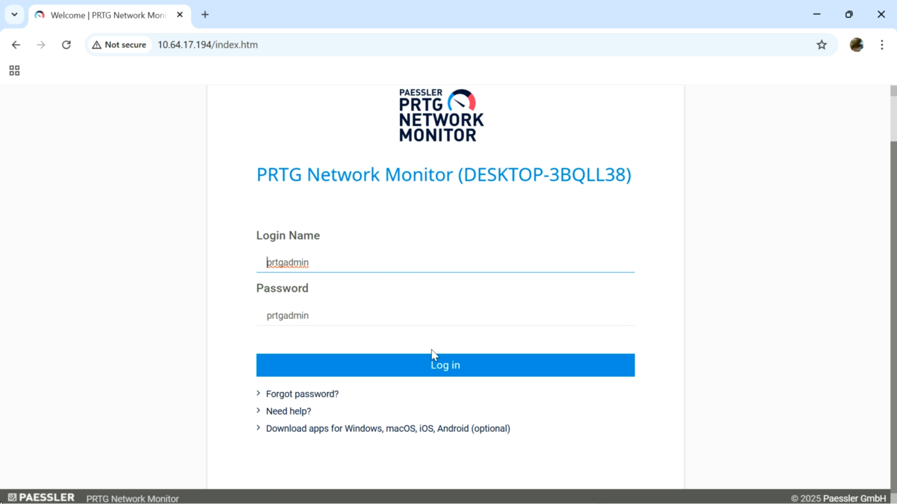
left_click(451, 368)
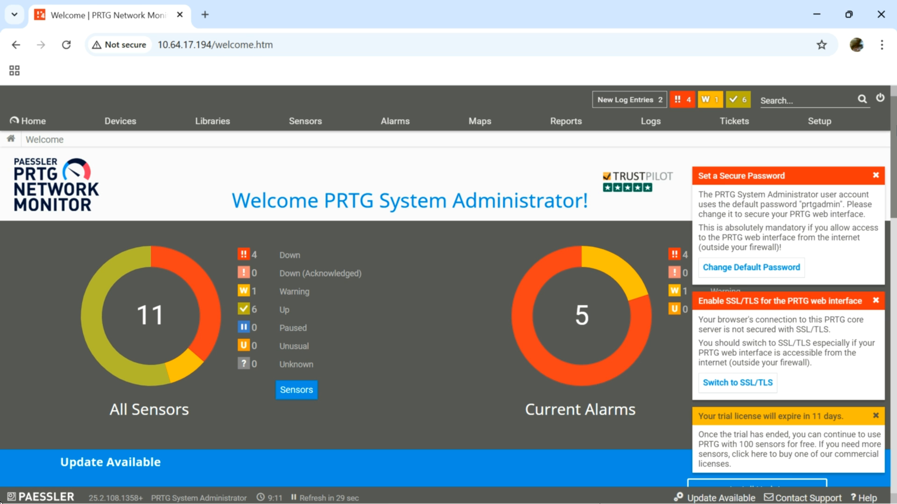
left_click(876, 177)
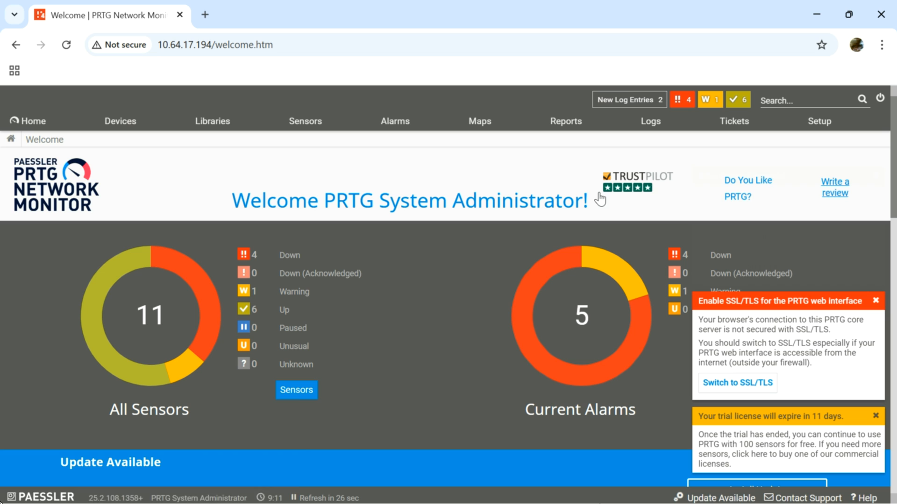
left_click(877, 302)
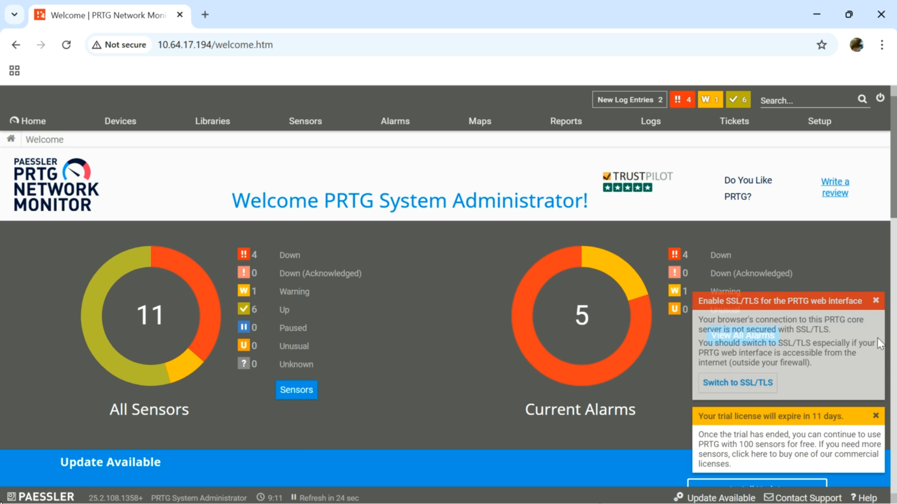
Step: Dismiss the trial license notice and open the overview of all devices
left_click(876, 417)
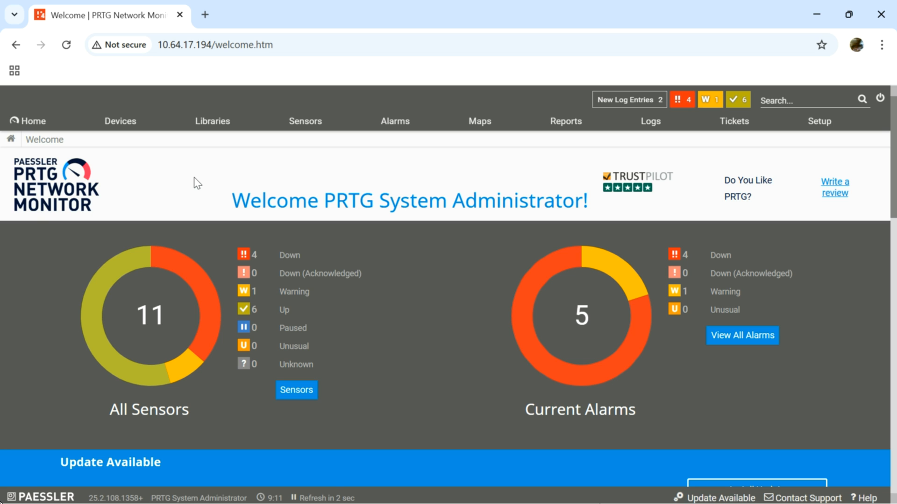
mouse_move(131, 132)
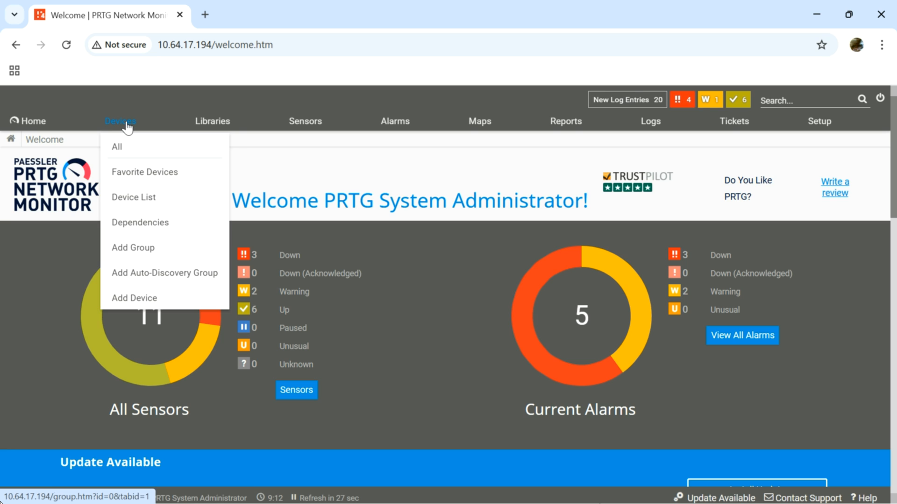
left_click(128, 124)
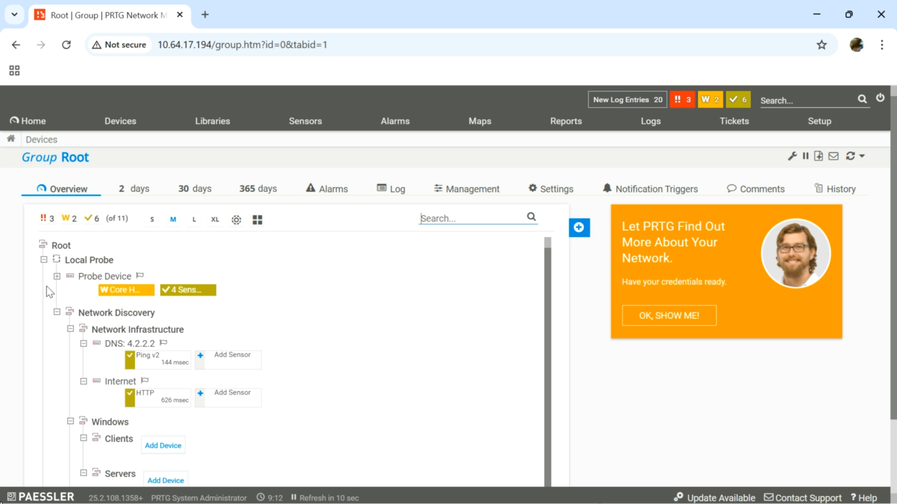
Step: Open the form for adding a new group to Local Probe
right_click(72, 266)
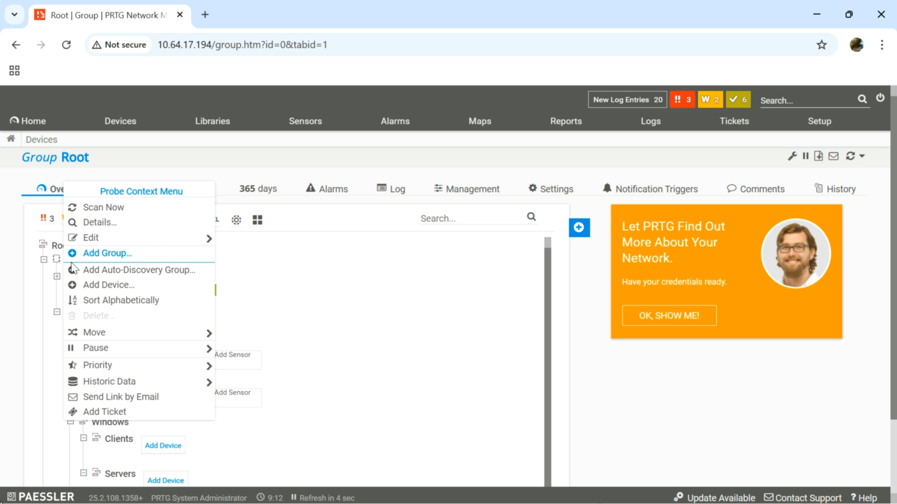
left_click(113, 253)
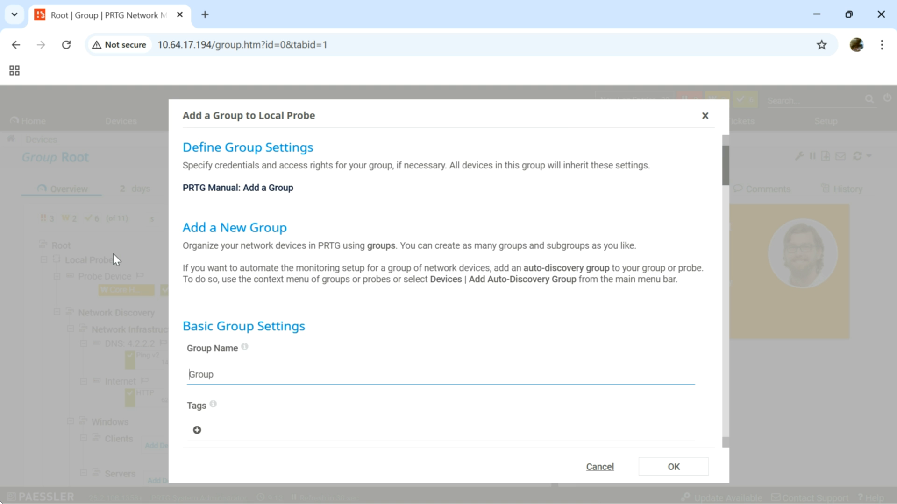
left_click_drag(252, 378, 158, 367)
type("Benson")
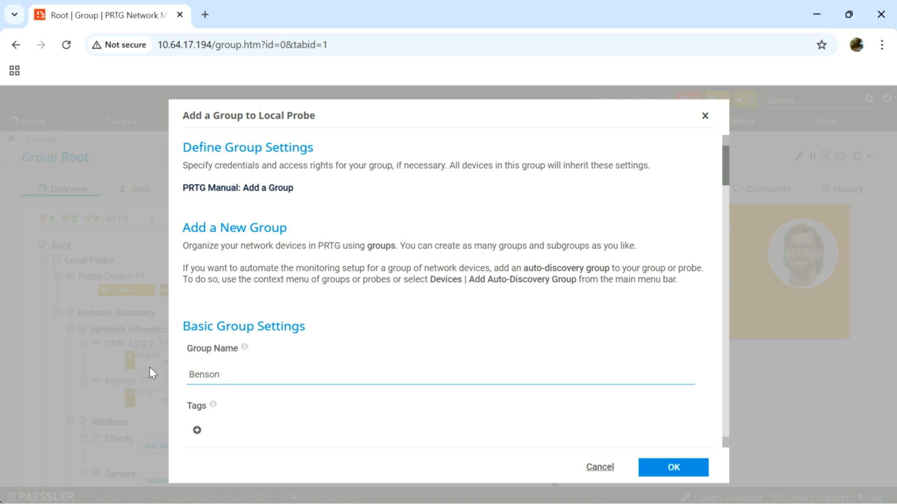
type("'s")
key("BackSpace")
key("BackSpace")
key("BackSpace")
key("BackSpace")
key("BackSpace")
key("BackSpace")
key("BackSpace")
key("BackSpace")
key("BackSpace")
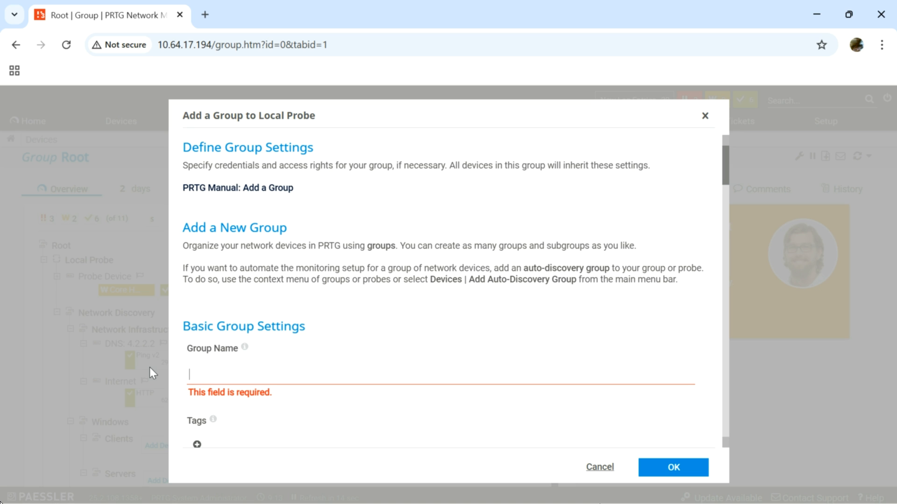
Step: Name the new Local Probe group FOR TESTING and create it with the default of no auto-discovery
type("FOR")
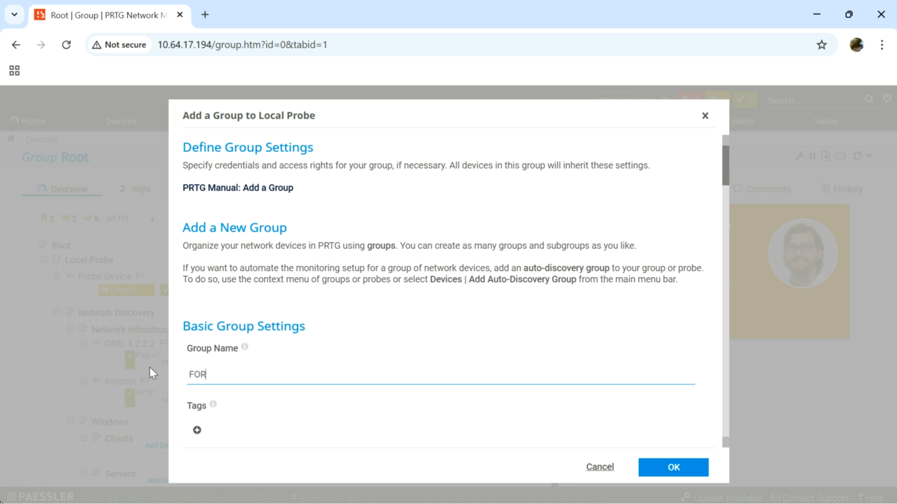
type(" Tes")
key("BackSpace")
key("BackSpace")
type("ESTING")
scroll(372, 376, "down", 2)
scroll(374, 383, "down", 4)
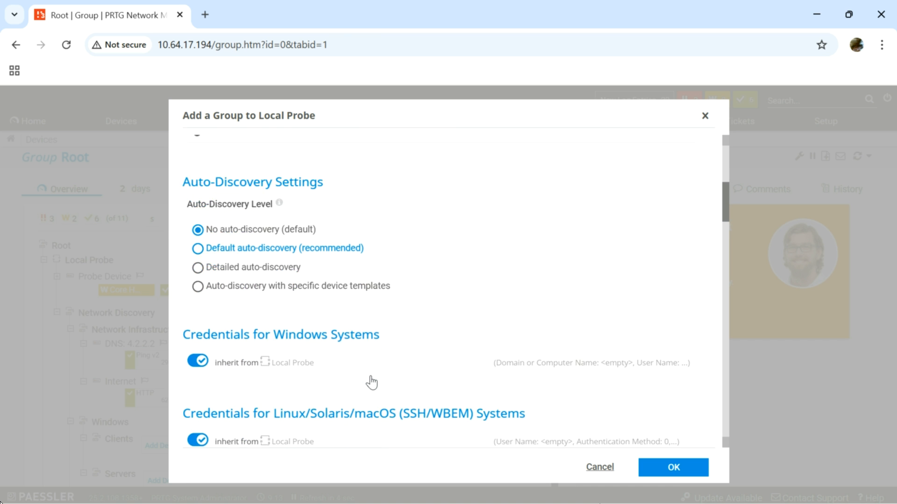
scroll(393, 286, "up", 3)
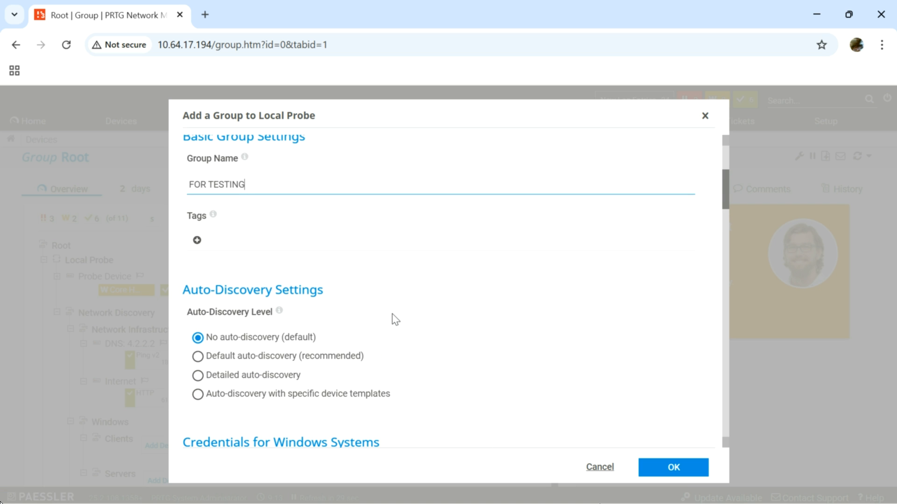
scroll(395, 317, "down", 2)
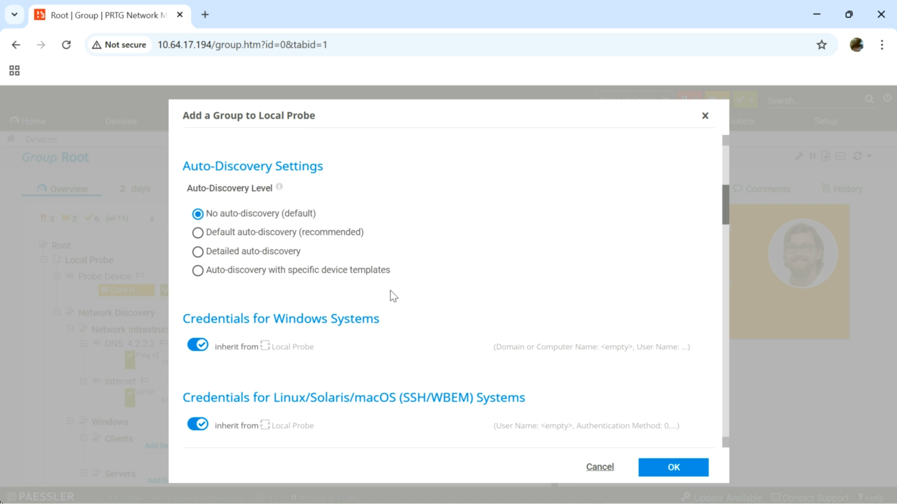
scroll(417, 281, "up", 1)
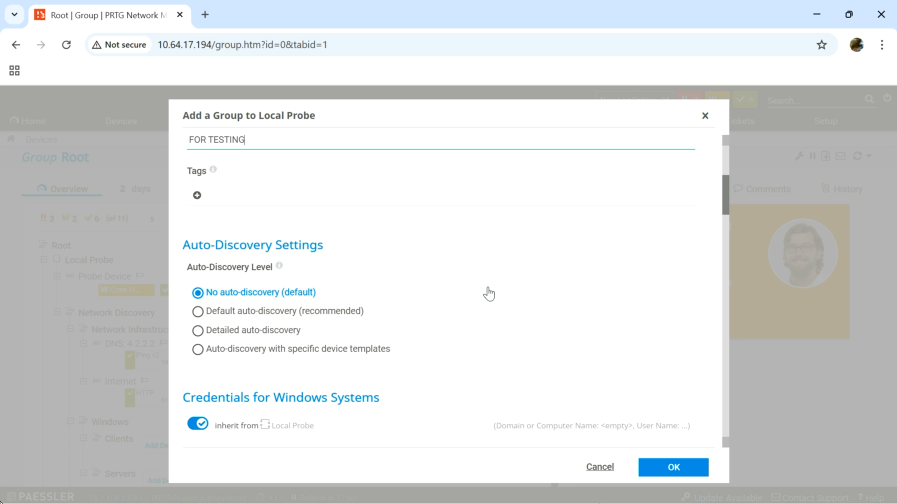
scroll(489, 294, "down", 3)
scroll(491, 293, "up", 2)
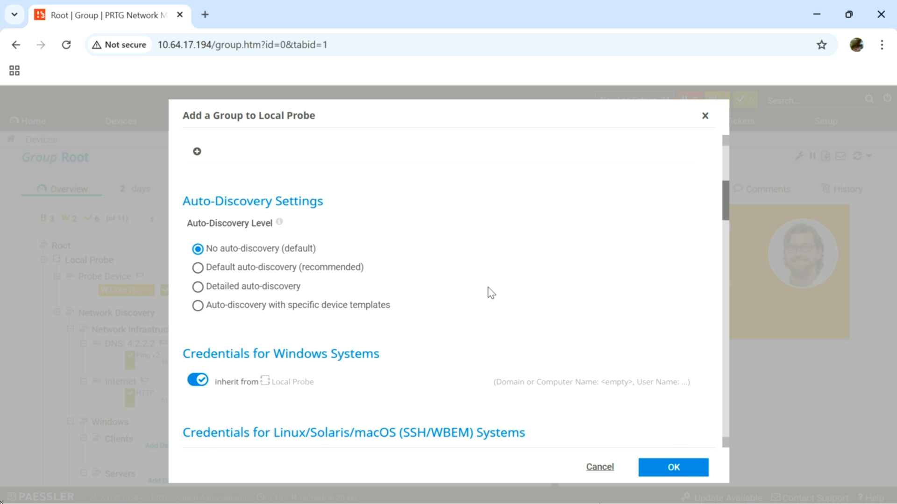
left_click(671, 467)
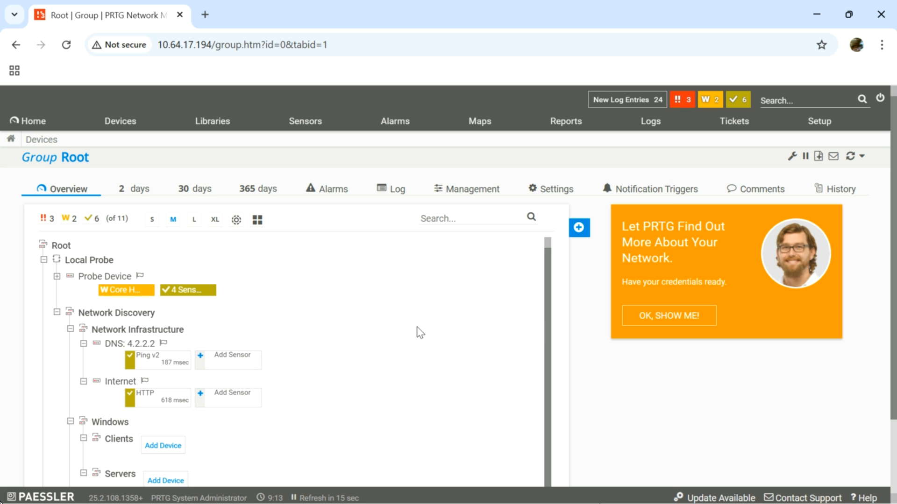
Step: Start adding a device to the FOR TESTING group and name it Google Server
scroll(304, 362, "down", 1)
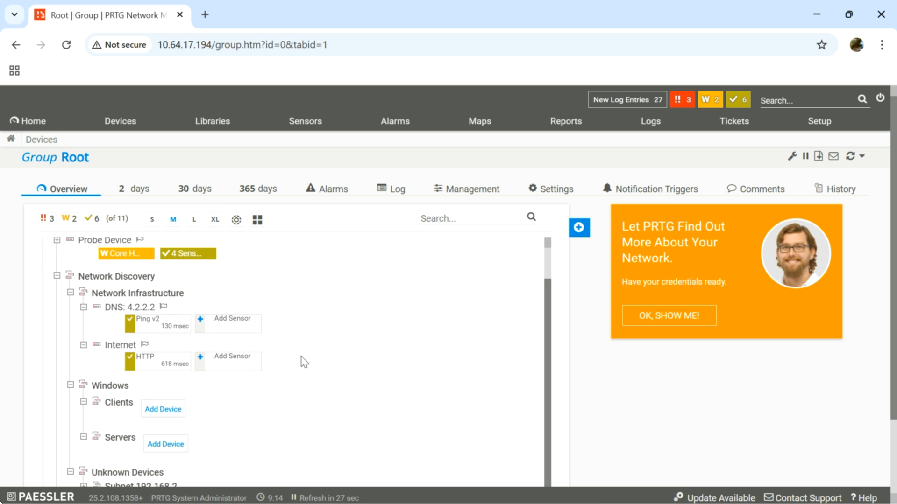
scroll(305, 362, "down", 2)
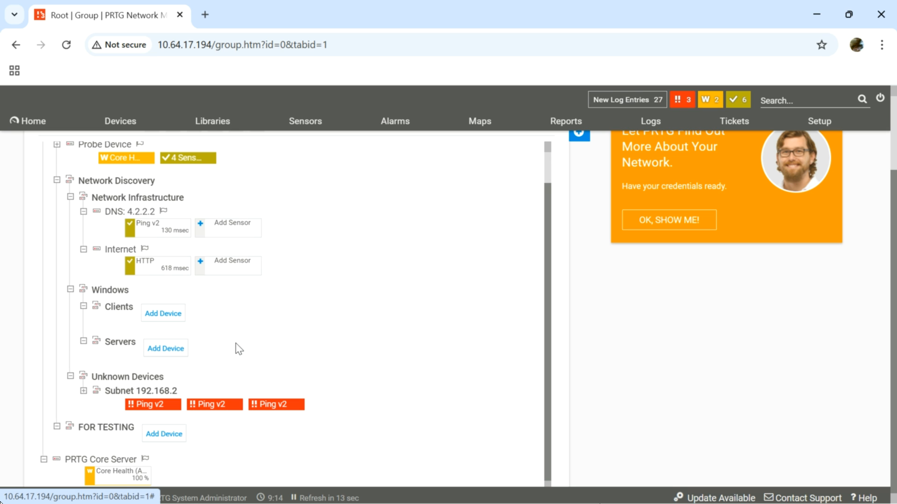
scroll(229, 341, "up", 1)
mouse_move(120, 125)
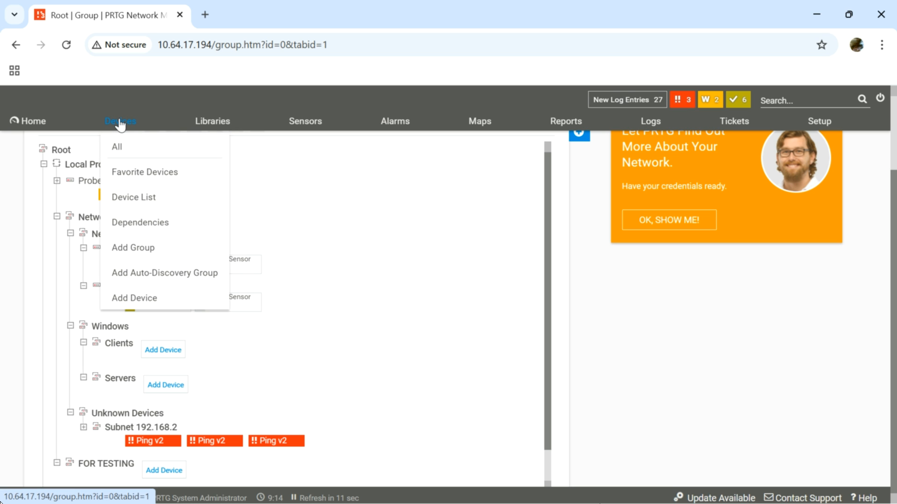
scroll(257, 403, "down", 1)
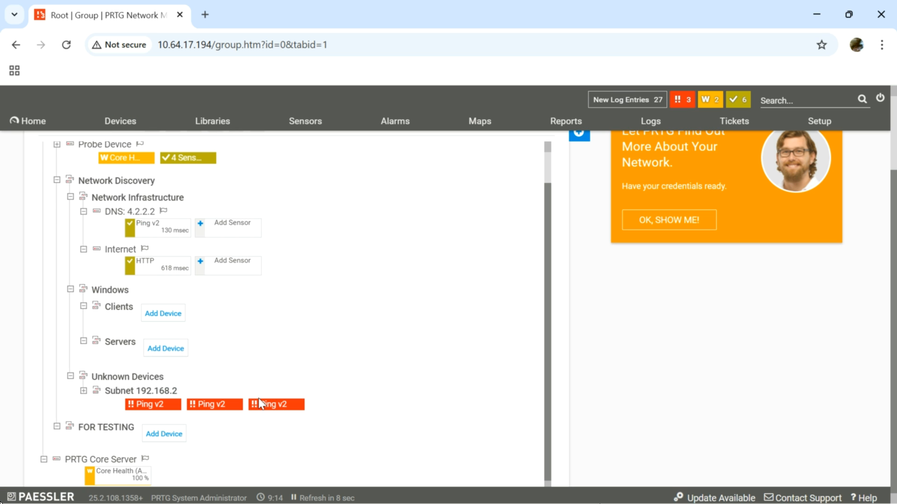
left_click(162, 435)
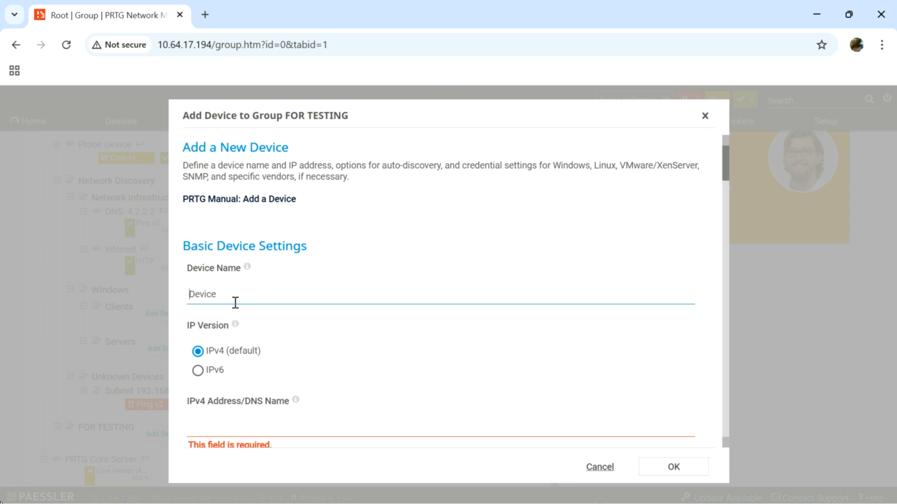
left_click_drag(231, 297, 180, 297)
type("Good")
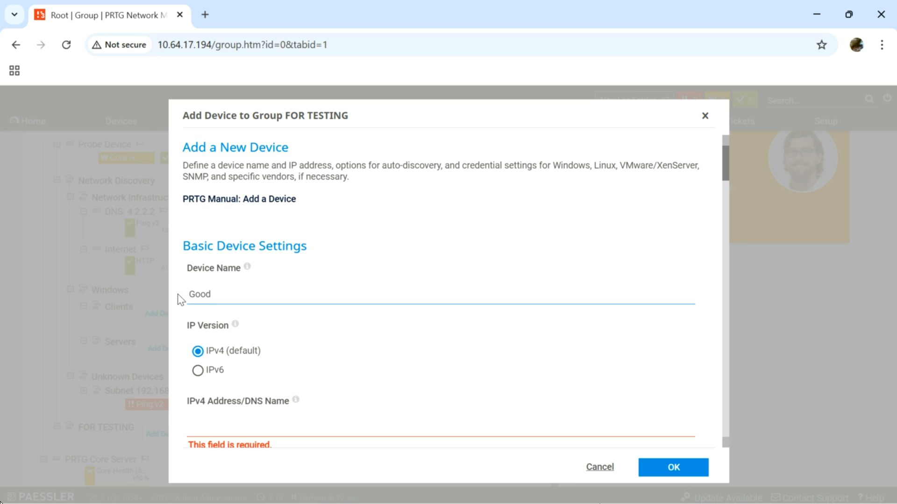
key("BackSpace")
type("gle Server")
Step: Set the device's IPv4 address to 8.8.8.8 and create it with the remaining default settings
scroll(260, 353, "down", 1)
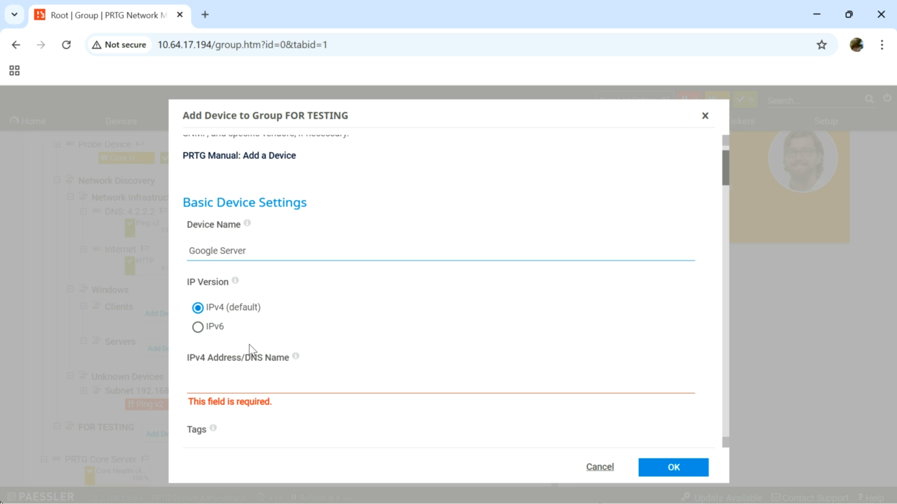
scroll(279, 335, "down", 2)
left_click(241, 306)
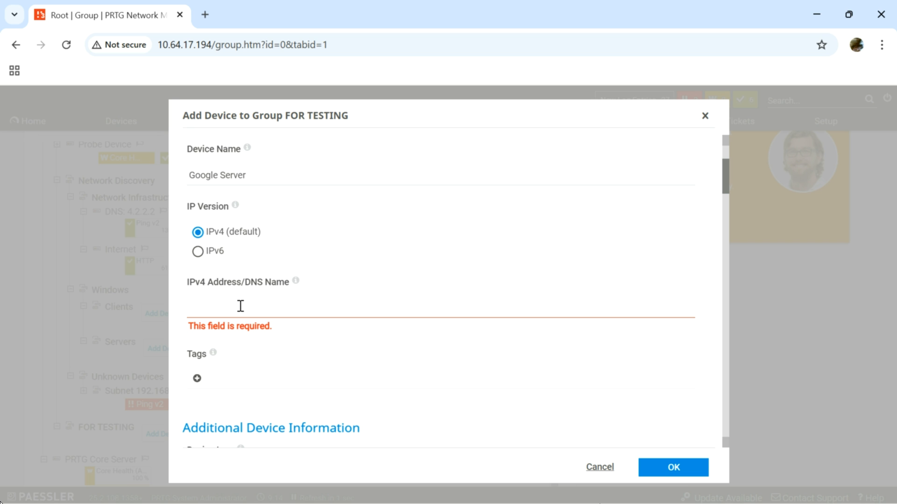
type("8.8.8.8")
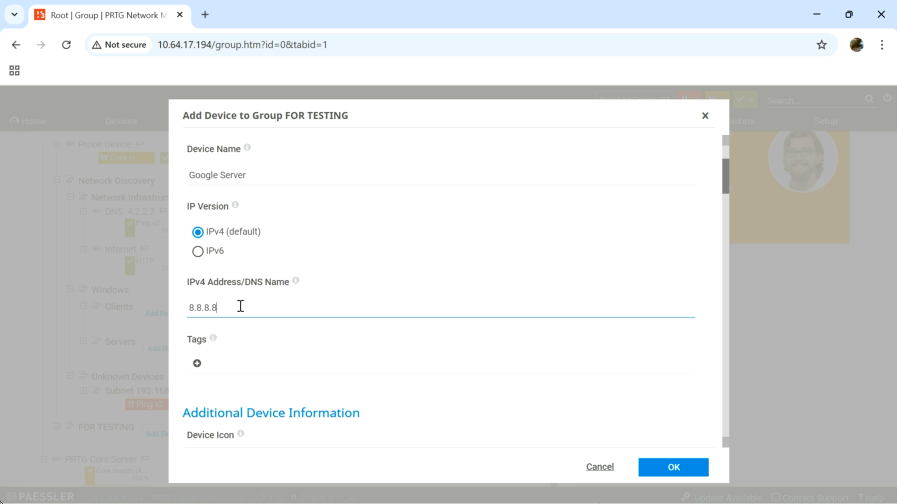
scroll(240, 308, "up", 1)
scroll(240, 306, "down", 3)
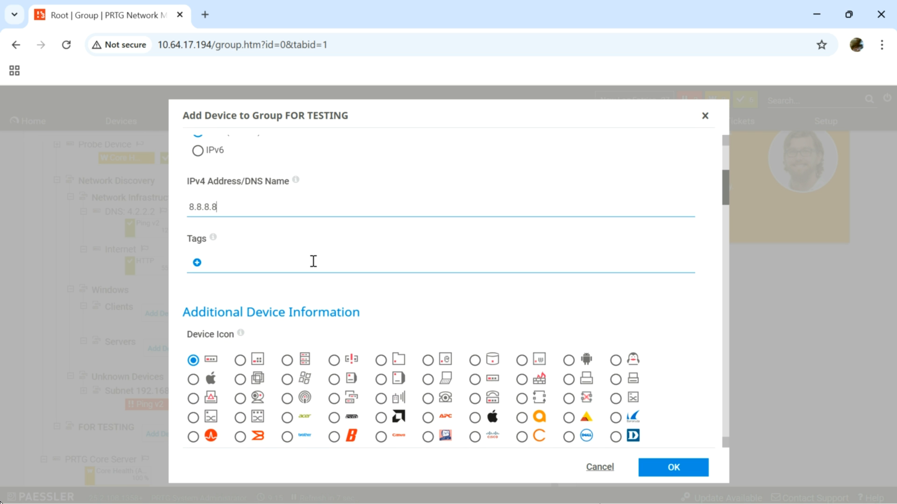
scroll(313, 260, "down", 5)
left_click(673, 466)
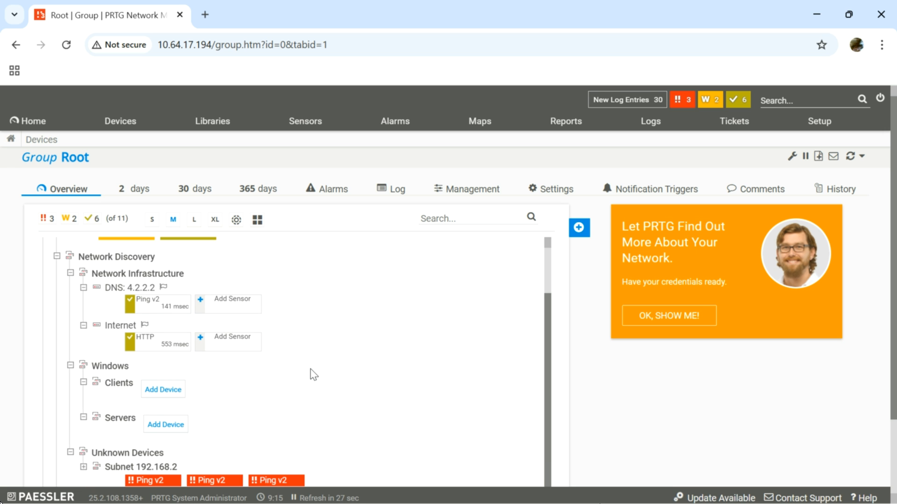
Step: Start adding a sensor to the Google Server device in the FOR TESTING group
scroll(313, 373, "up", 2)
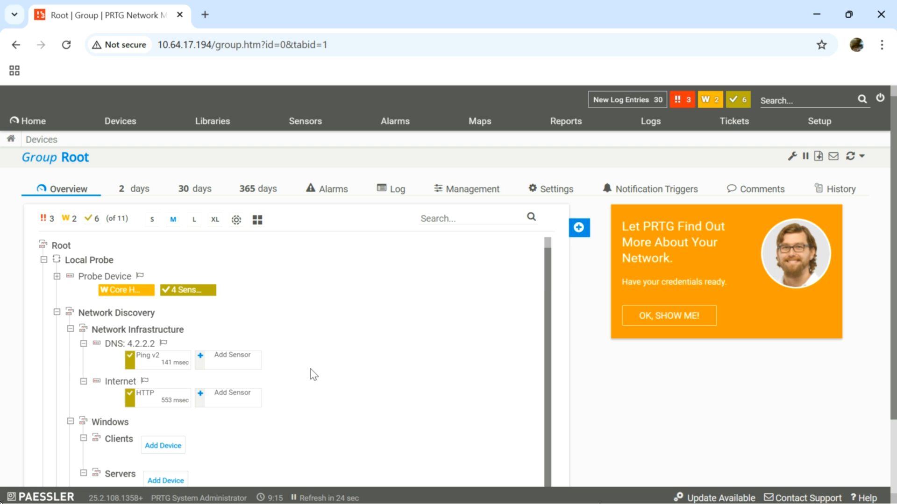
scroll(313, 375, "down", 2)
scroll(313, 375, "up", 2)
scroll(313, 375, "down", 5)
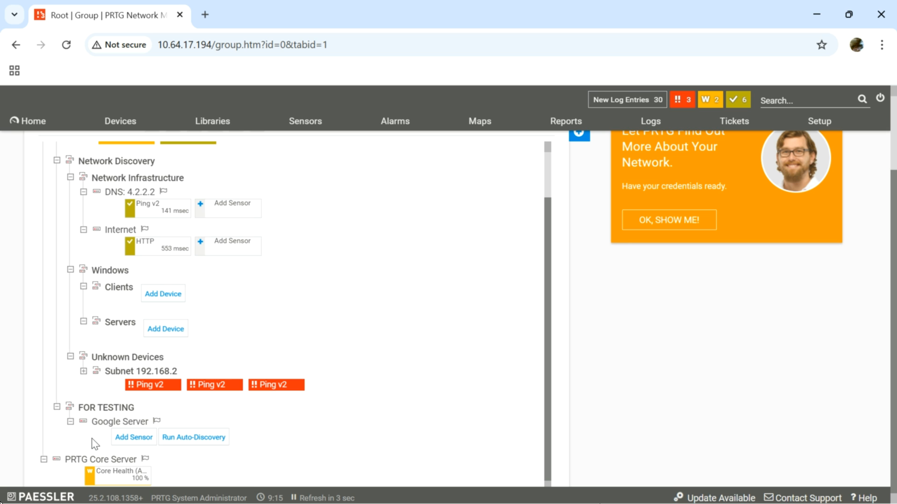
left_click(130, 439)
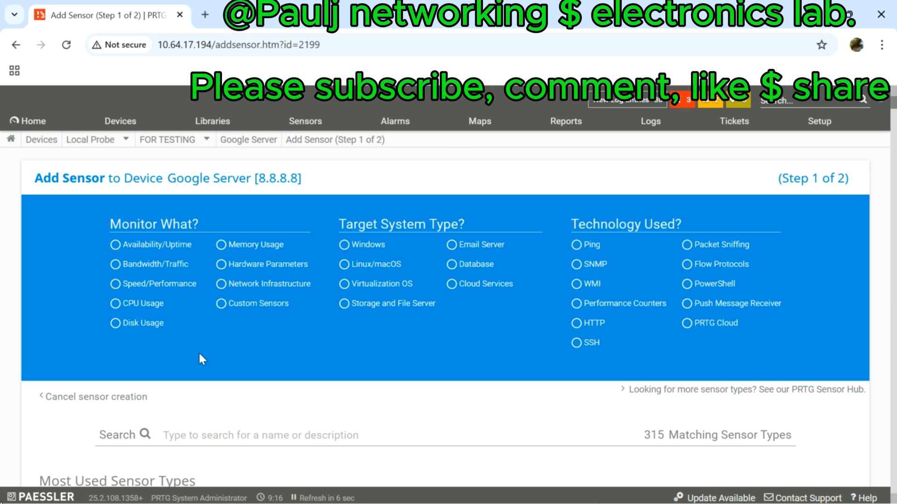
Step: Filter the sensor types by Bandwidth/Traffic and Ping, check the matches, and clear the Bandwidth/Traffic filter
left_click(115, 265)
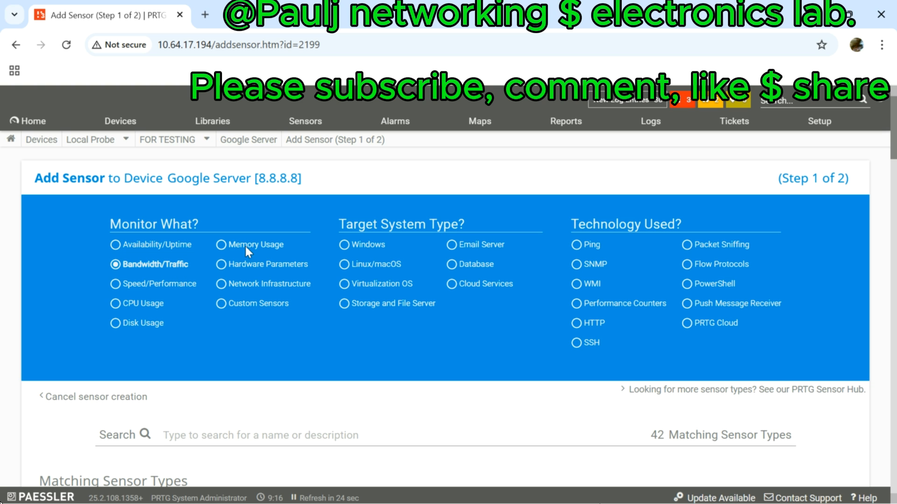
left_click(578, 248)
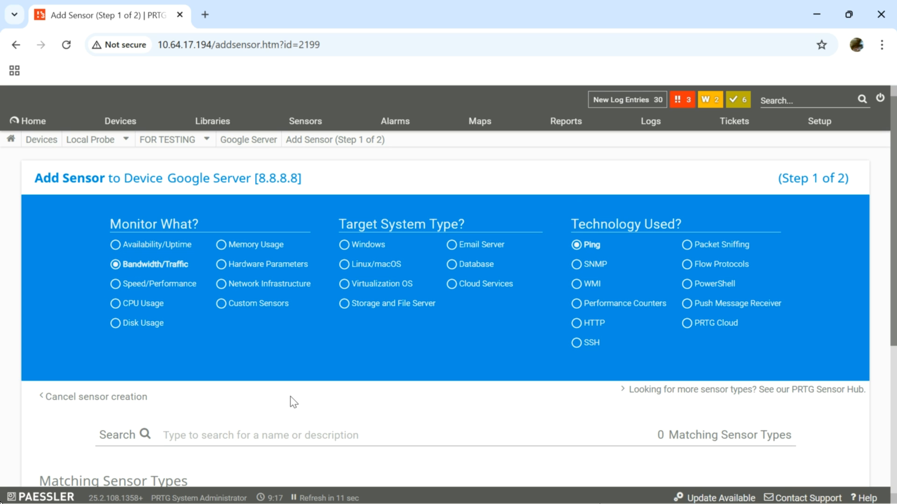
scroll(293, 402, "down", 3)
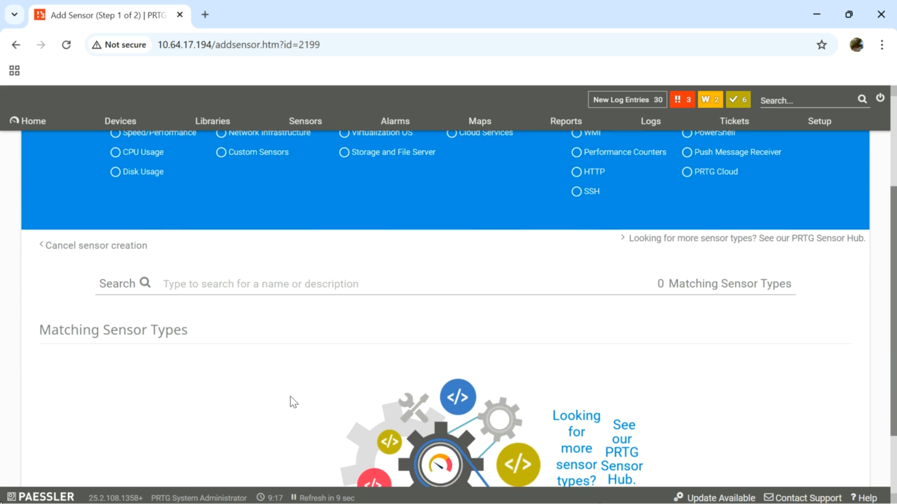
scroll(293, 402, "down", 2)
scroll(293, 402, "up", 5)
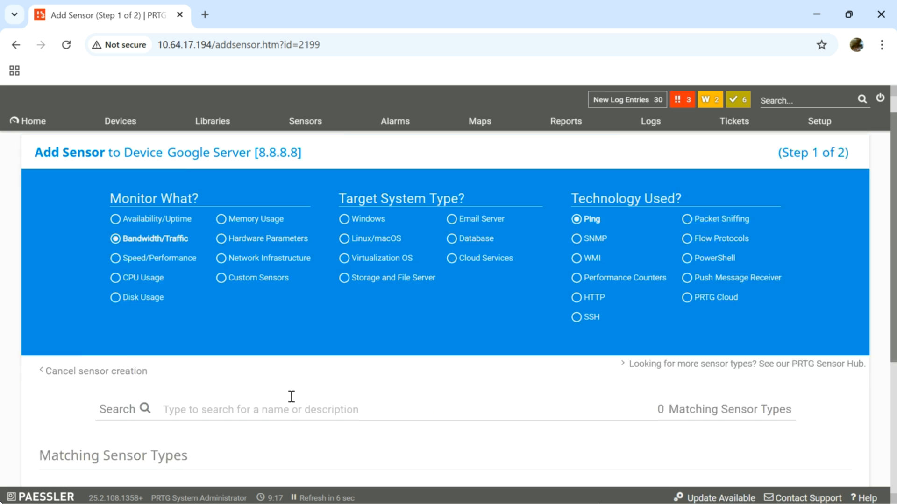
scroll(293, 402, "down", 5)
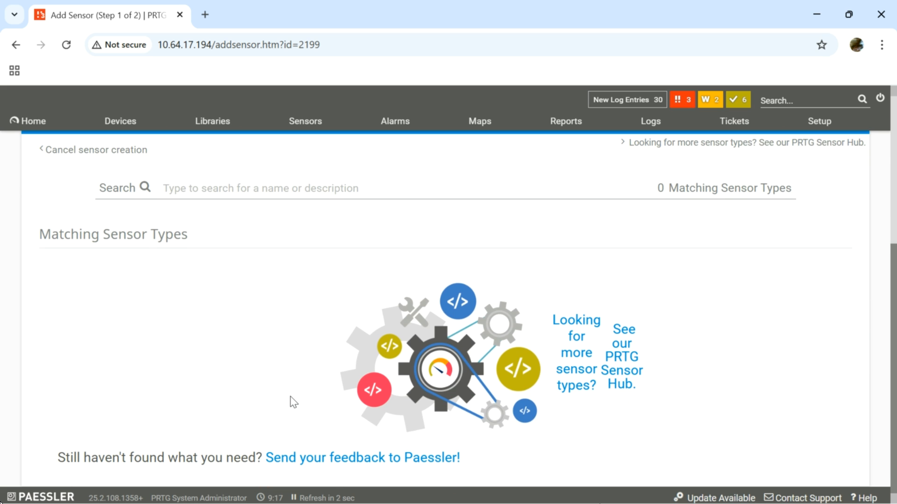
scroll(293, 402, "up", 5)
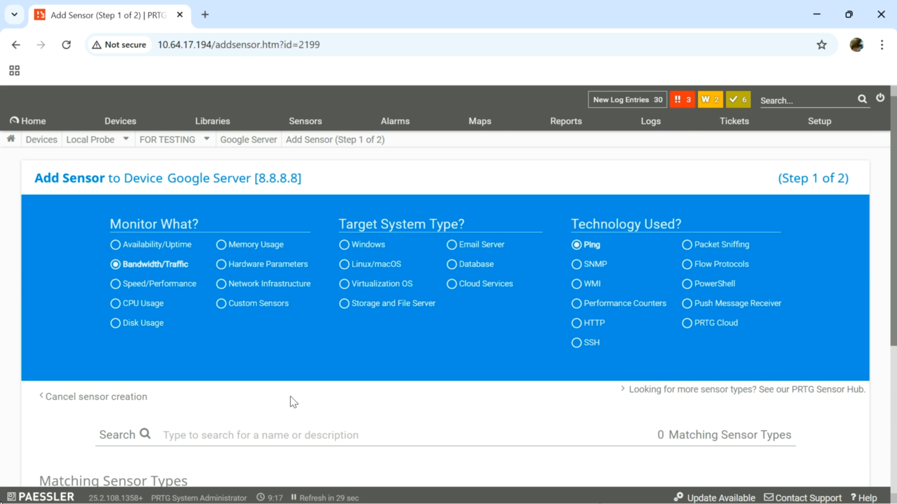
left_click(117, 267)
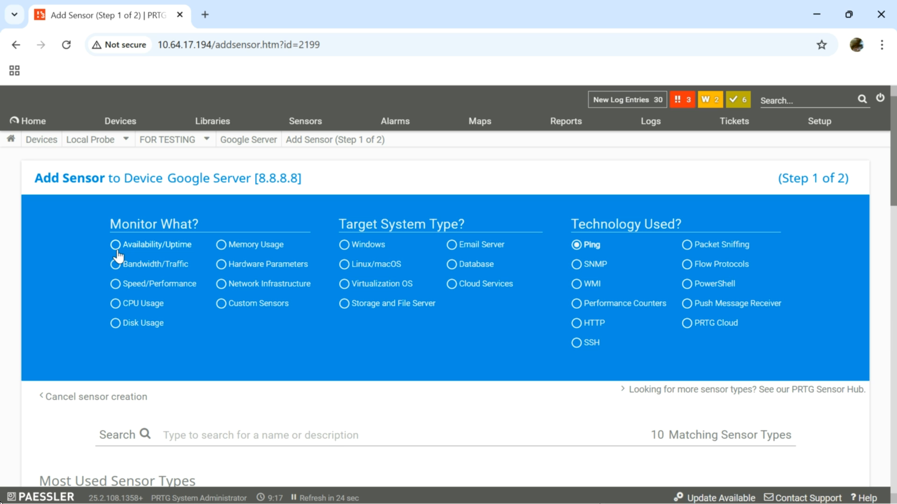
Step: Filter the sensor types also by Availability/Uptime, and create a Ping sensor on Google Server with the default settings
left_click(117, 249)
scroll(241, 401, "down", 5)
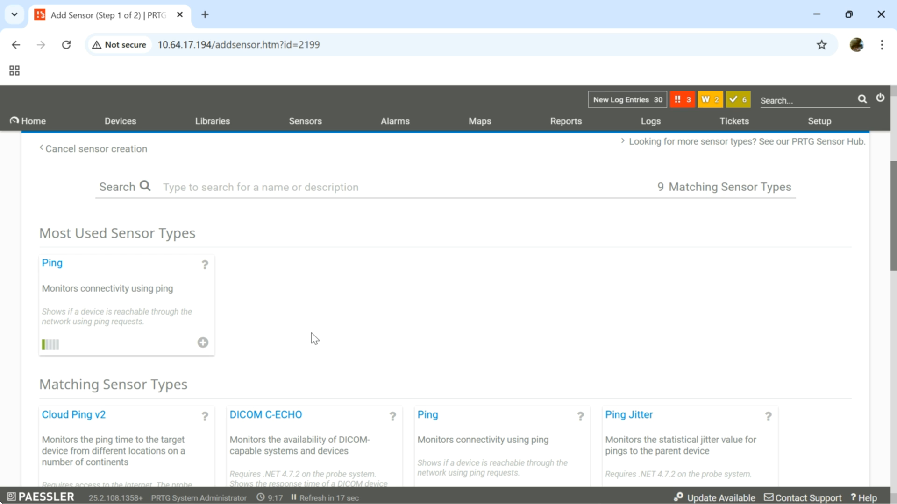
left_click(202, 344)
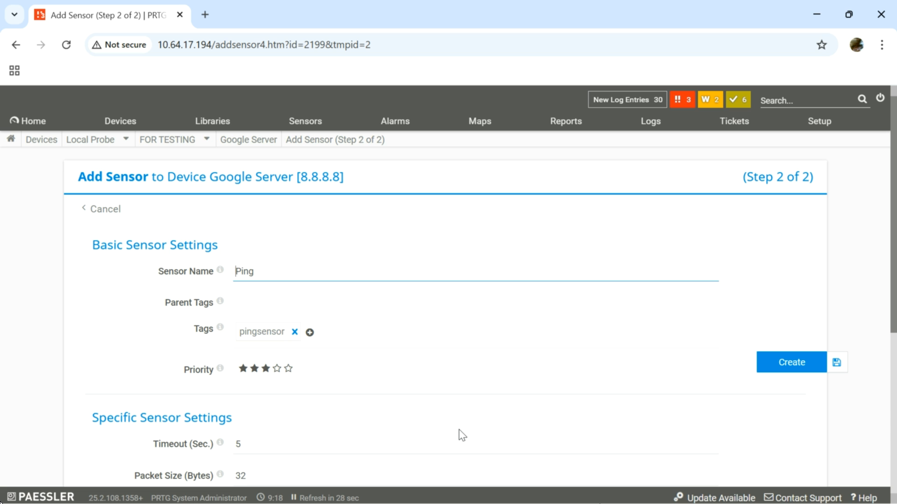
scroll(463, 436, "down", 5)
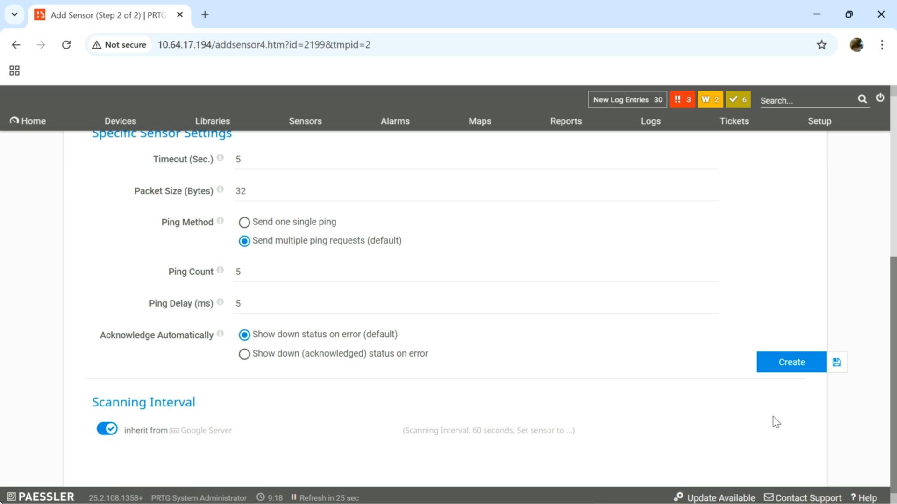
left_click(790, 364)
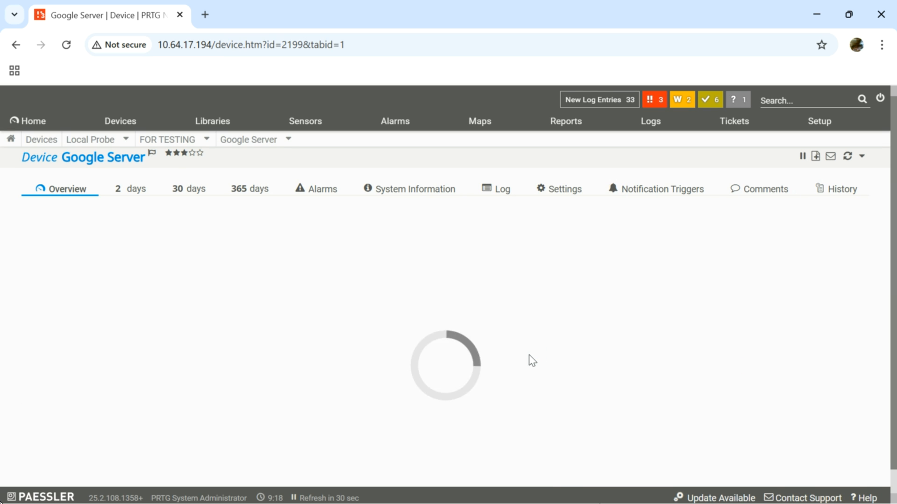
Step: Review the Google Server device overview, and check its Ping sensor under FOR TESTING in the full device tree
scroll(356, 353, "down", 6)
scroll(356, 353, "up", 6)
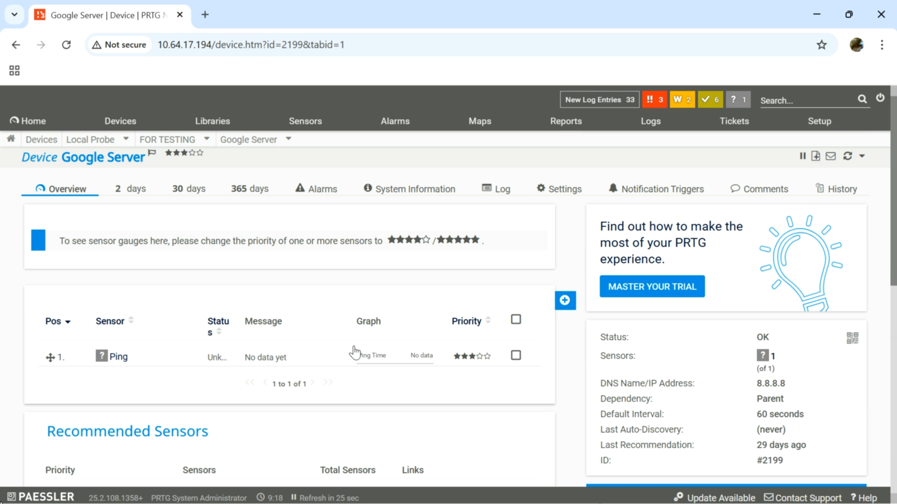
mouse_move(133, 130)
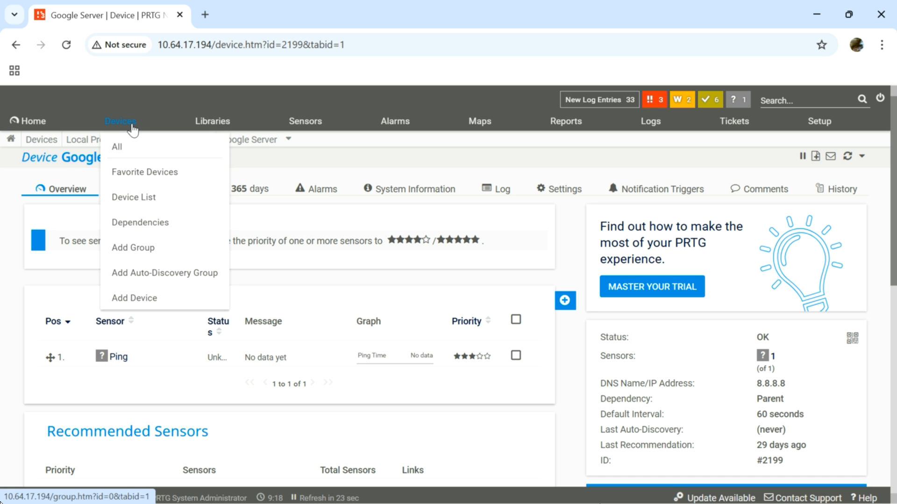
left_click(114, 123)
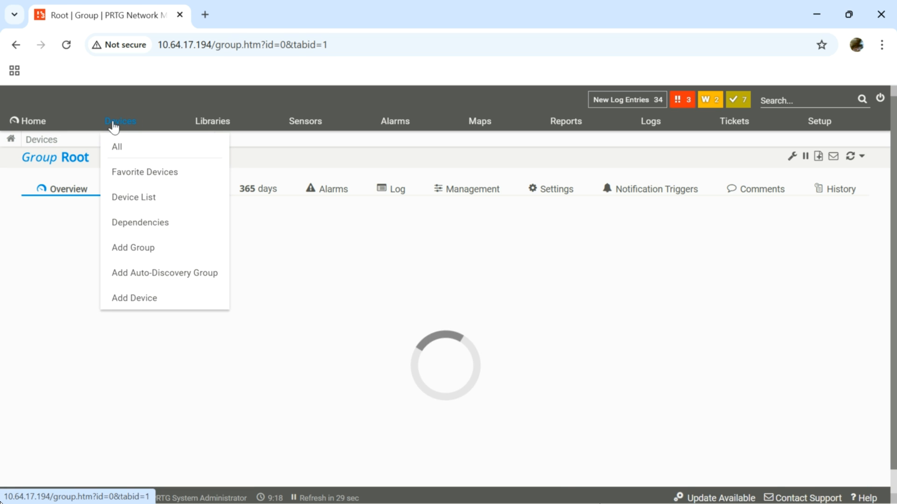
scroll(323, 333, "down", 1)
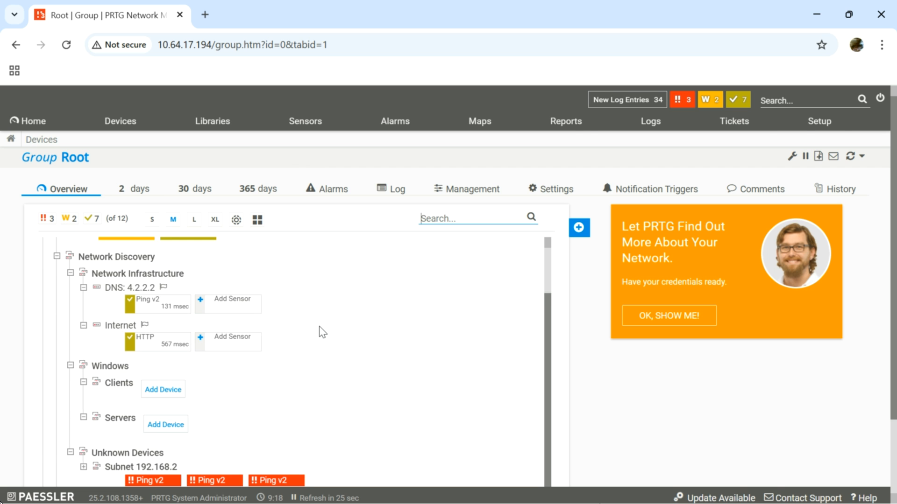
scroll(323, 332, "down", 2)
scroll(323, 332, "up", 1)
scroll(323, 332, "down", 1)
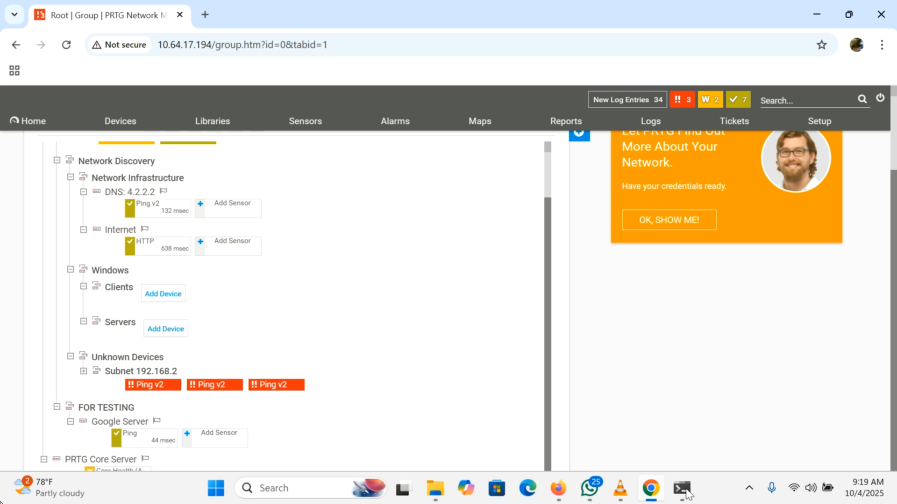
Step: Switch to Command Prompt, copy the Wi-Fi adapter's default gateway address 10.64.17.15, and return to the PRTG device tree
mouse_move(682, 494)
left_click(683, 494)
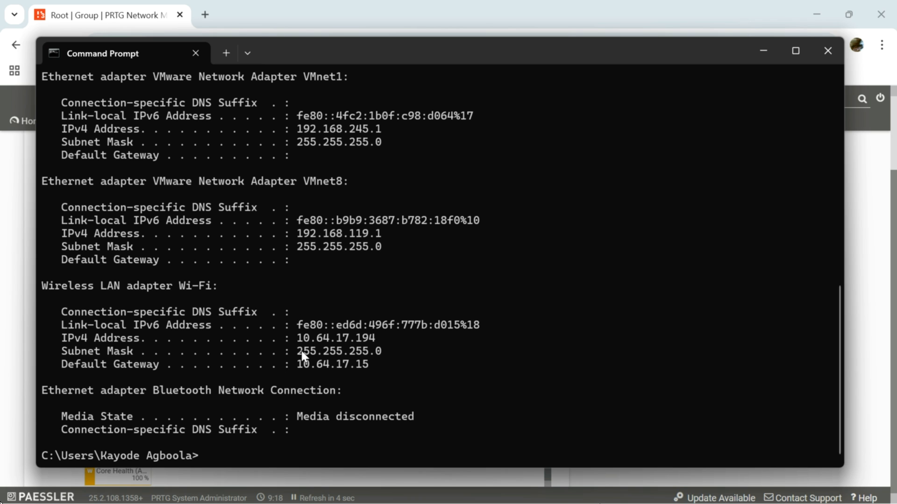
left_click_drag(295, 363, 368, 371)
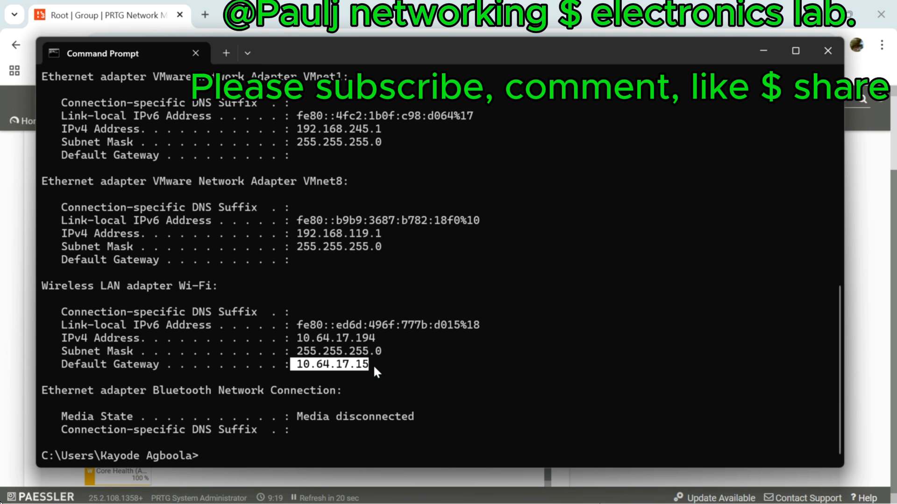
key("ctrl+c")
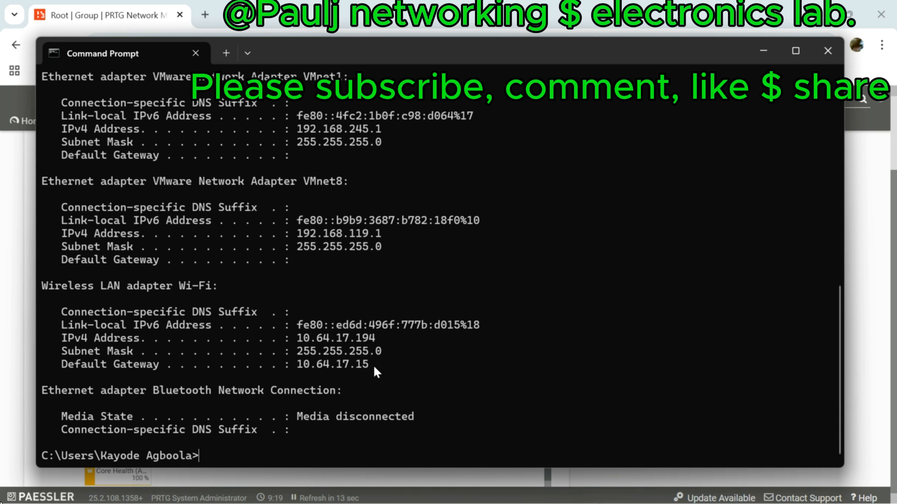
left_click(758, 49)
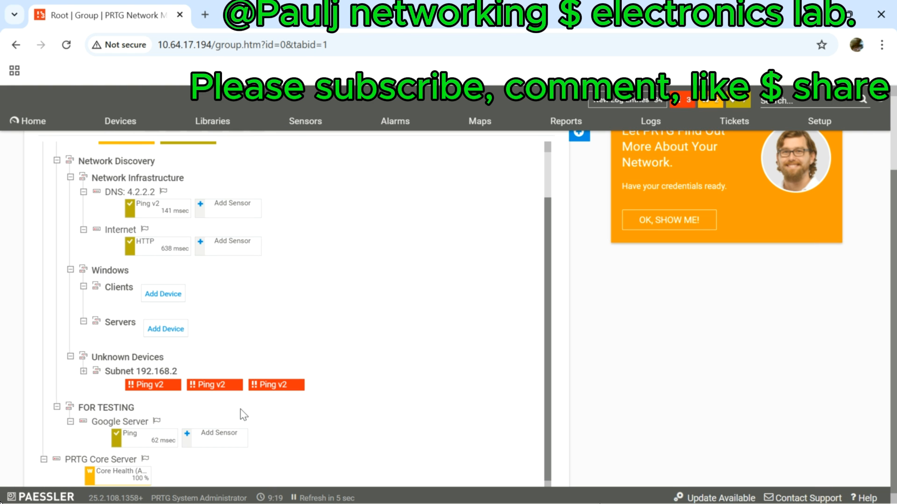
Step: Start adding a device to the FOR TESTING group and name it my phone
right_click(94, 409)
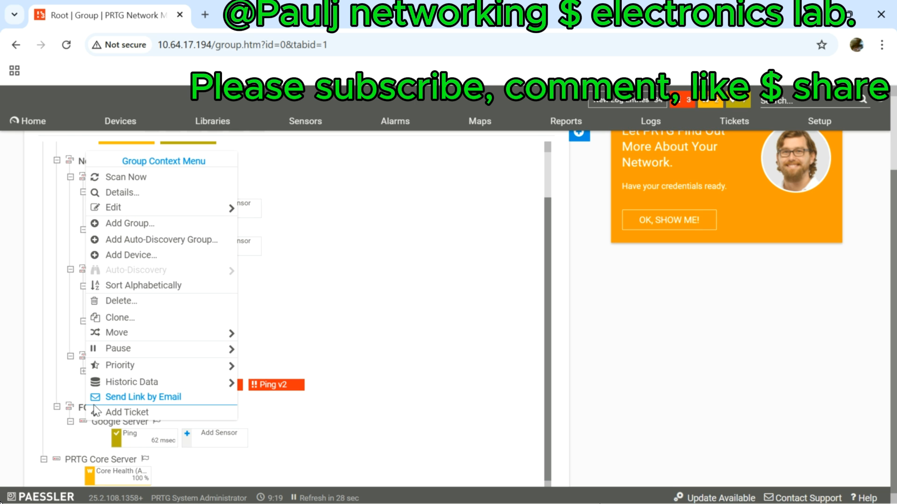
left_click(120, 255)
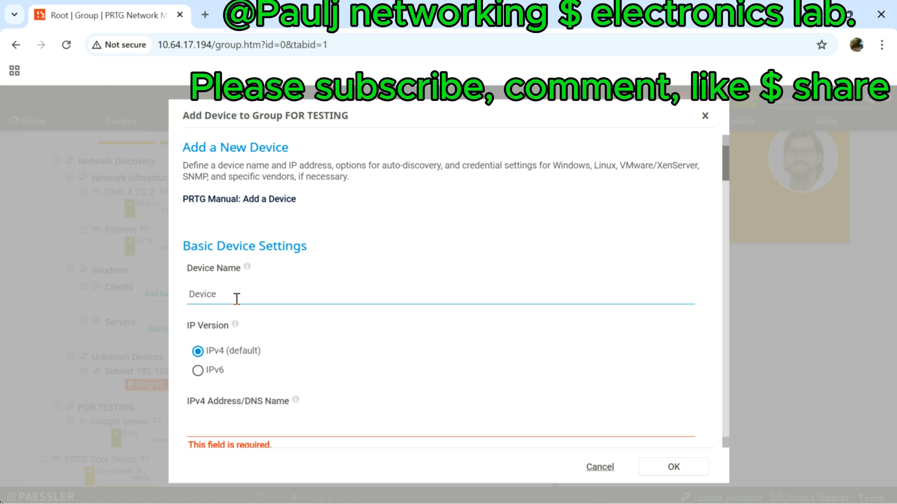
left_click_drag(237, 299, 156, 294)
type("my")
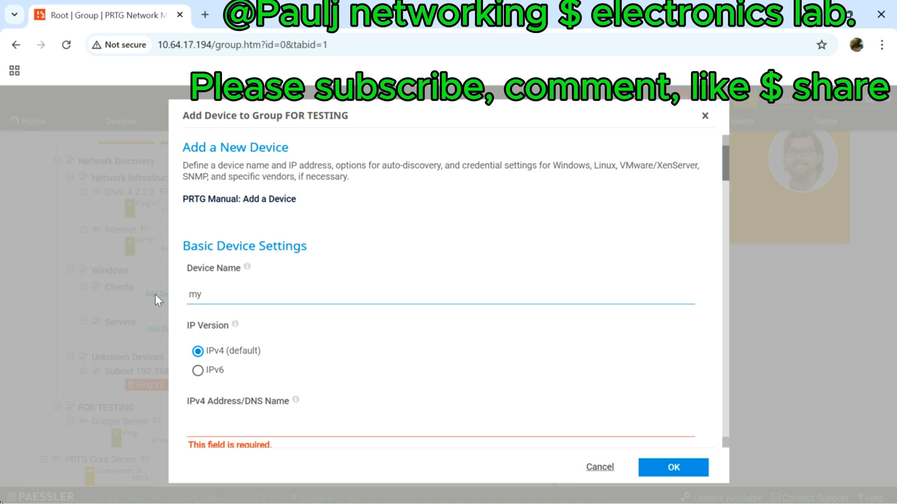
type(" phone")
Step: Set the new device's IPv4 address to the copied 10.64.17.15 and create it with the remaining default settings
scroll(261, 362, "down", 2)
left_click(242, 348)
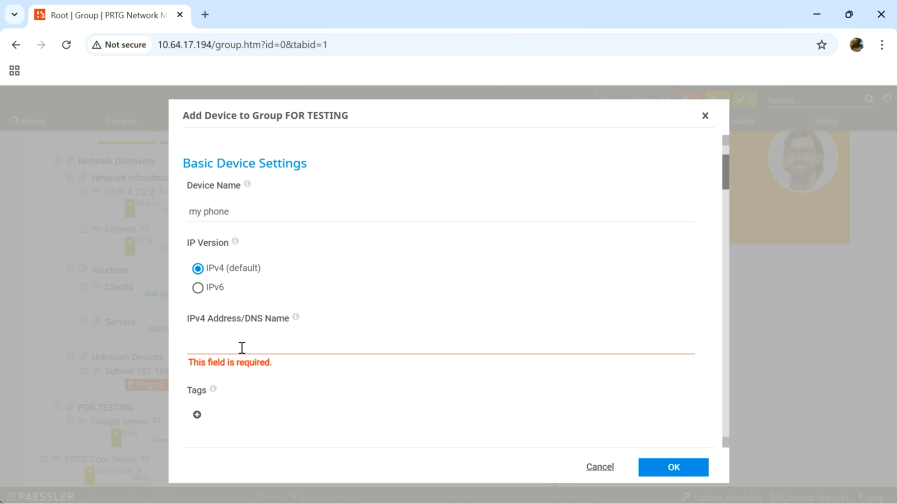
key("ctrl+v")
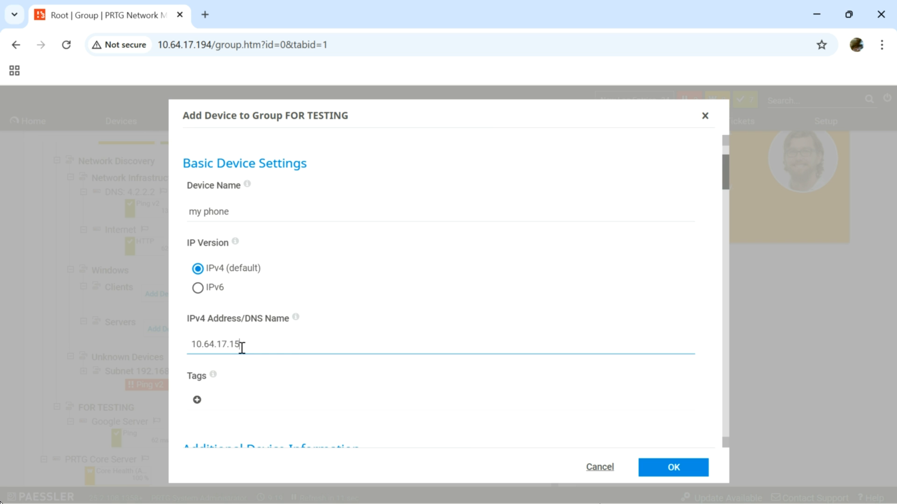
scroll(372, 379, "down", 15)
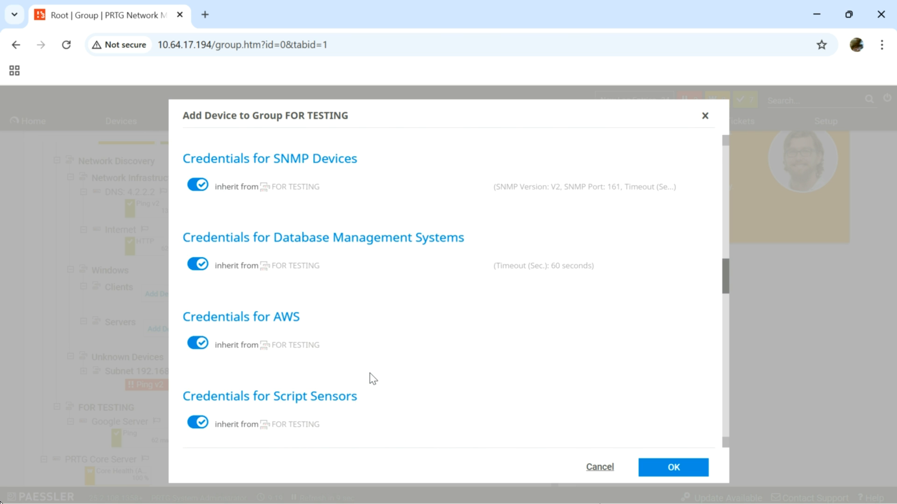
left_click(674, 467)
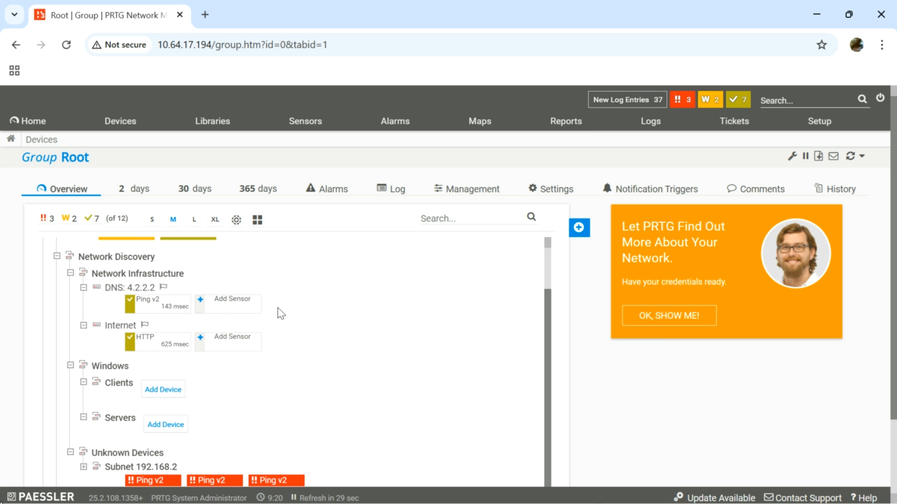
Step: Start adding a sensor to the my phone device and filter the sensor types by Availability/Uptime and Ping
scroll(281, 314, "down", 1)
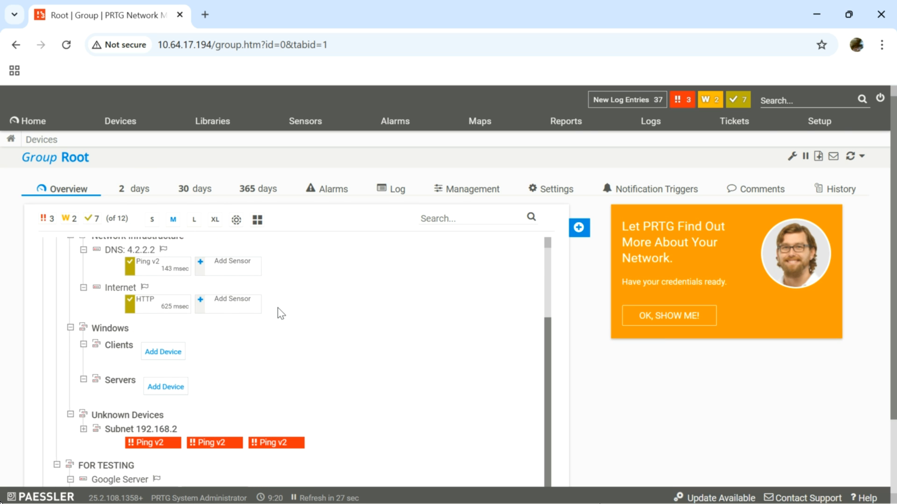
scroll(281, 313, "down", 2)
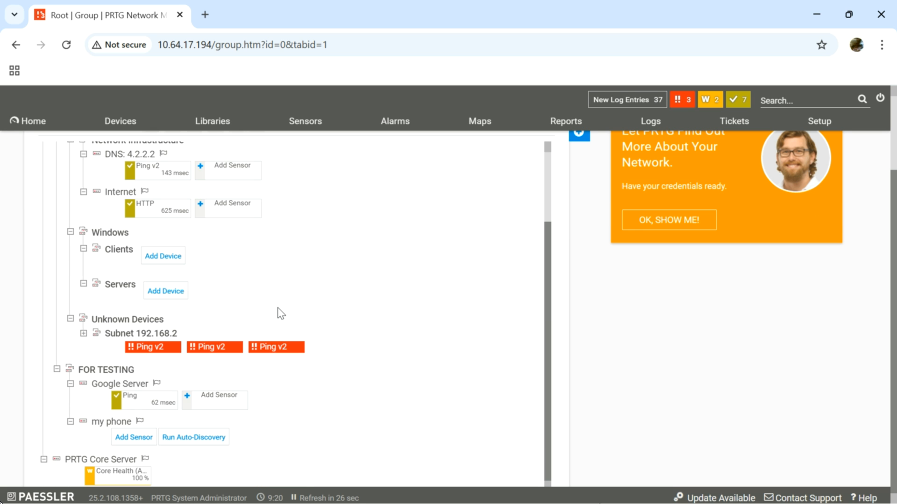
left_click(136, 439)
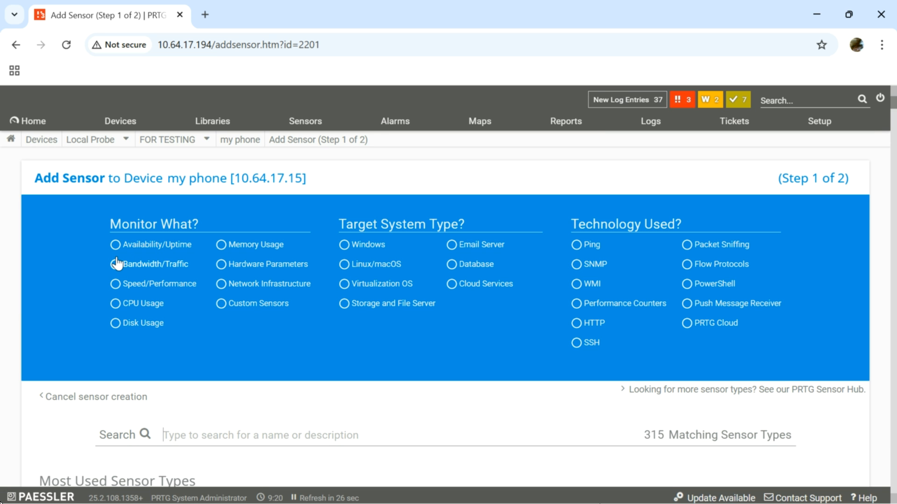
left_click(115, 245)
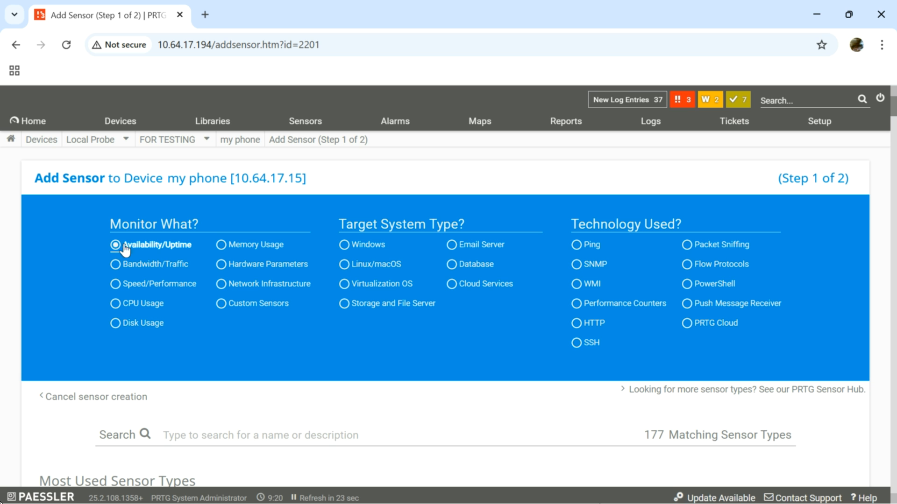
left_click(576, 246)
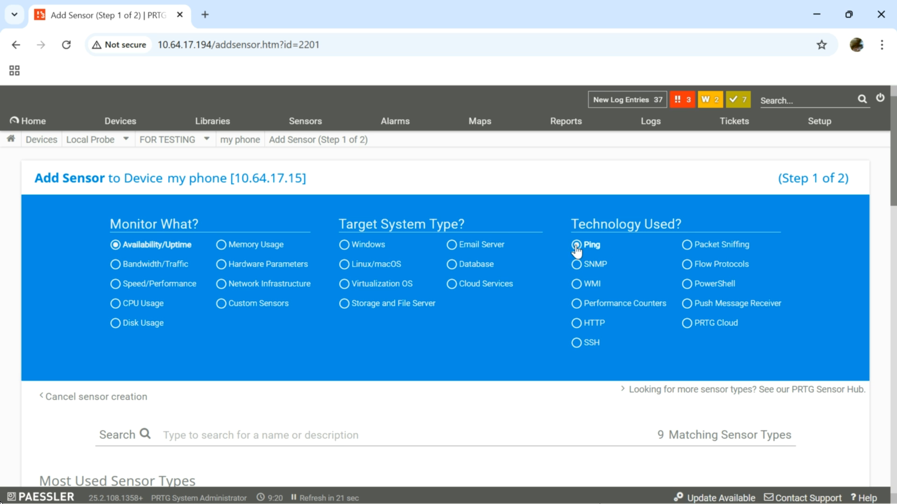
Step: Choose the Ping v2 sensor type from the matches and create the sensor with its default settings
scroll(423, 362, "down", 5)
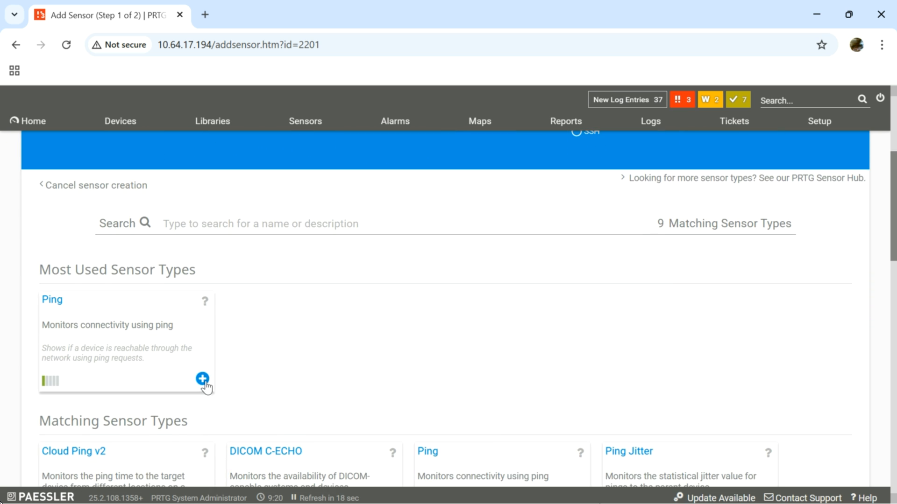
scroll(330, 387, "down", 3)
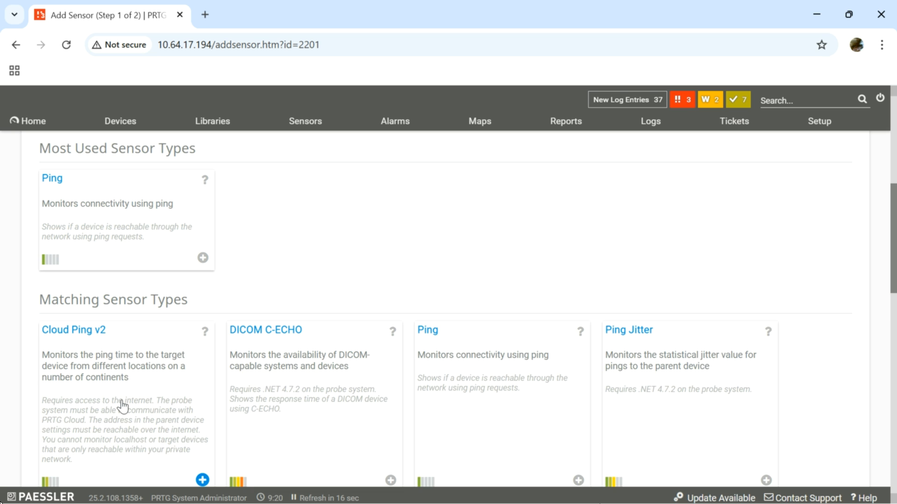
scroll(123, 407, "down", 2)
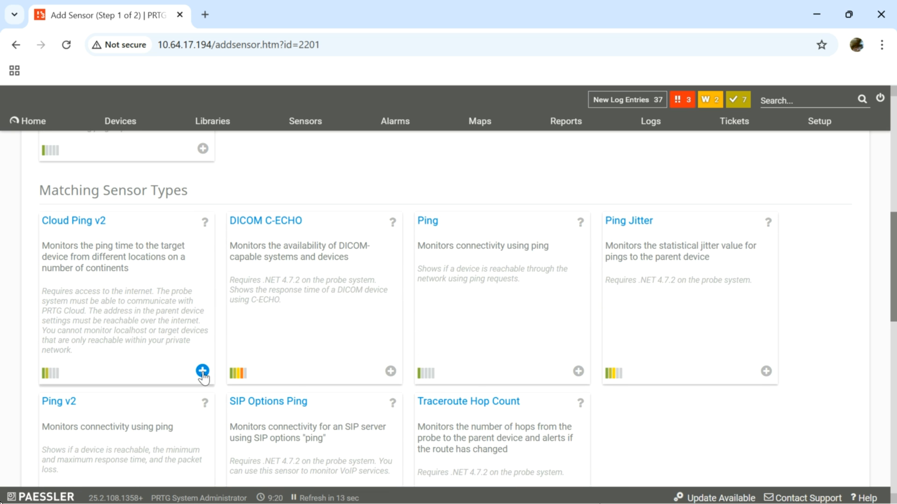
scroll(203, 378, "down", 1)
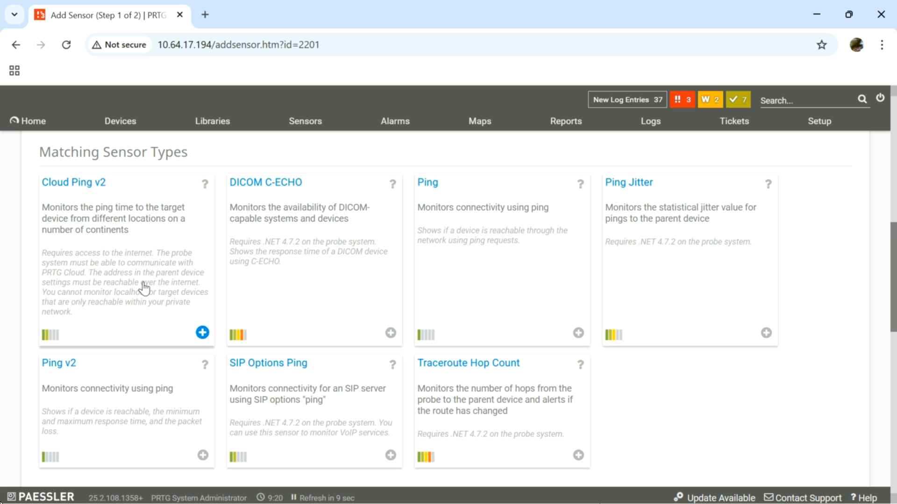
scroll(160, 401, "down", 3)
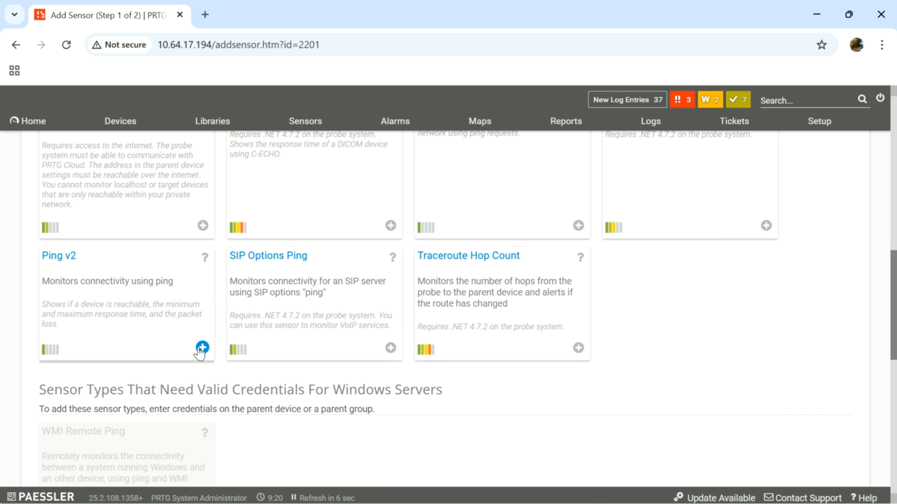
left_click(202, 348)
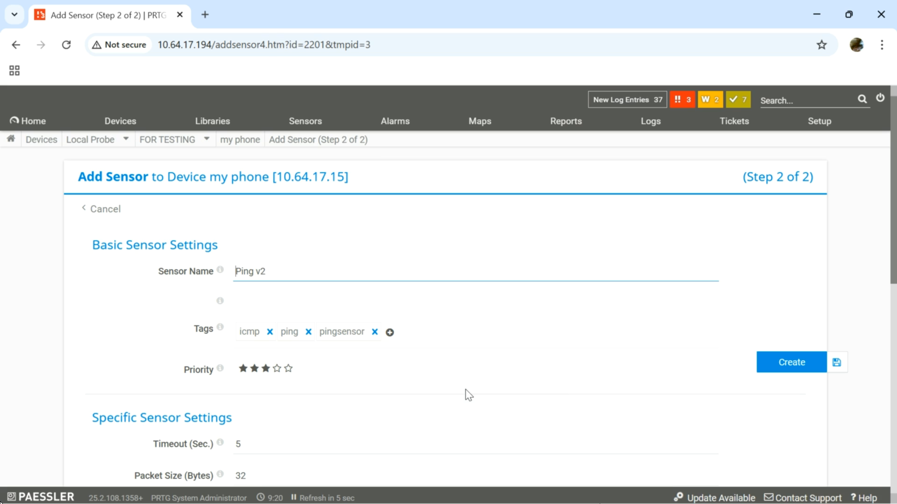
left_click(783, 363)
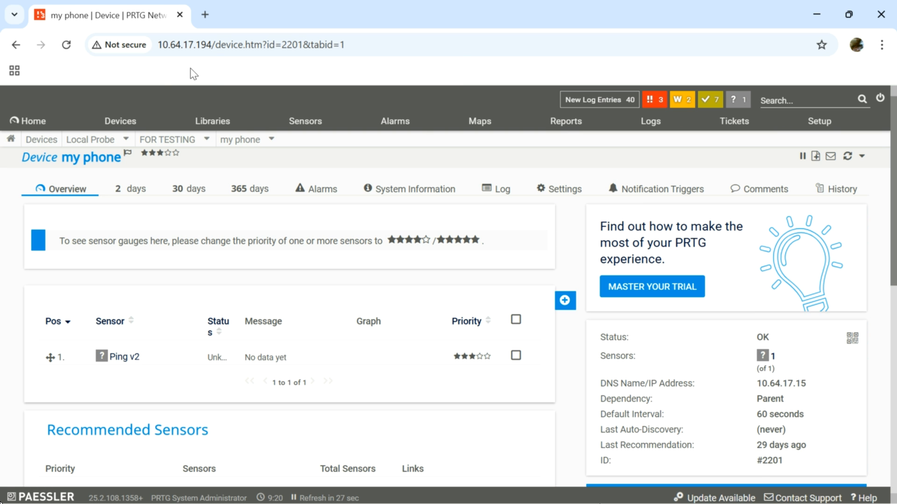
Step: Go back to the full device tree, check the my phone sensor under FOR TESTING, and reload the page
left_click(124, 120)
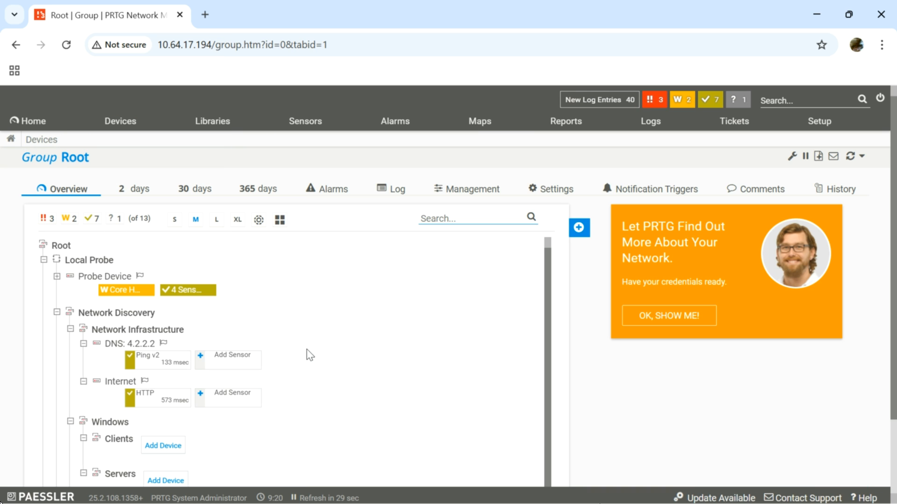
scroll(339, 444, "down", 3)
scroll(342, 445, "down", 2)
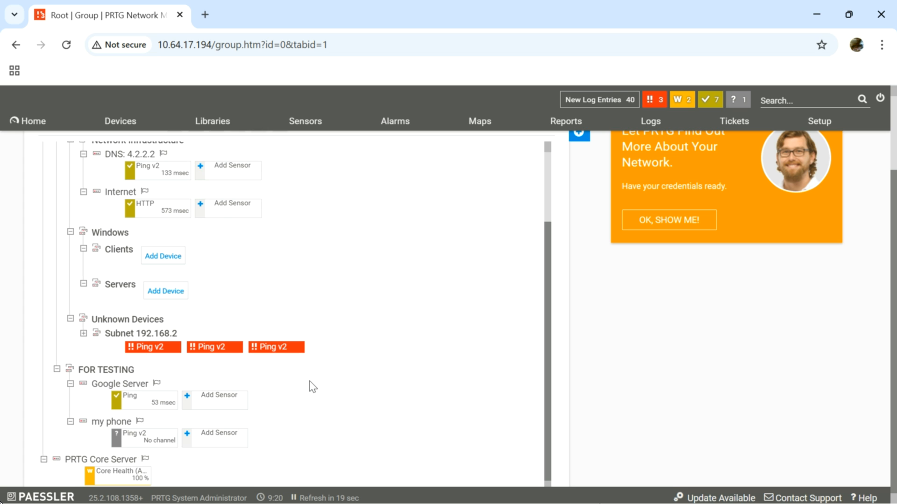
left_click(67, 46)
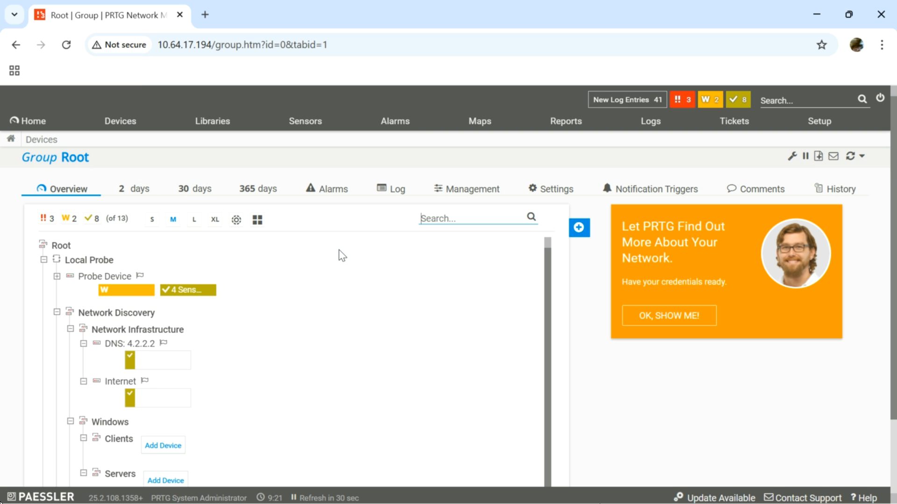
Step: Look through the full device tree from Local Probe down to the FOR TESTING group and check its sensors
scroll(334, 341, "down", 2)
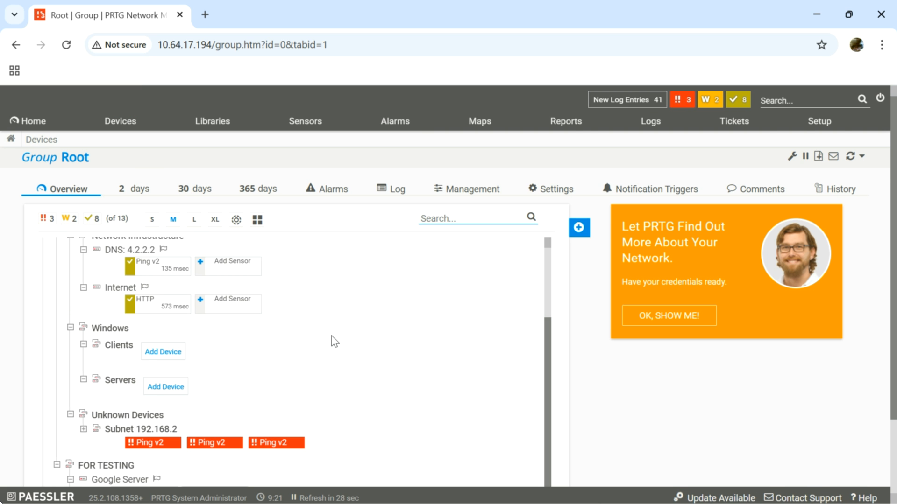
scroll(335, 341, "down", 2)
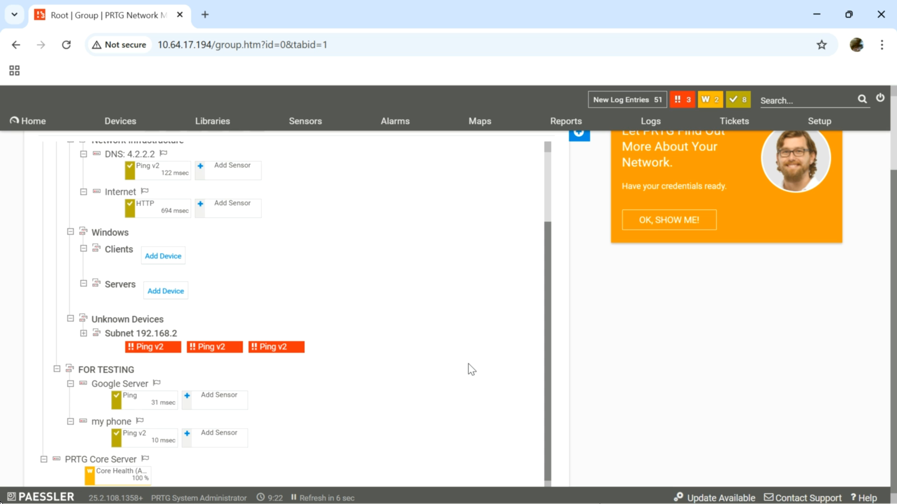
scroll(471, 369, "up", 2)
scroll(471, 370, "down", 2)
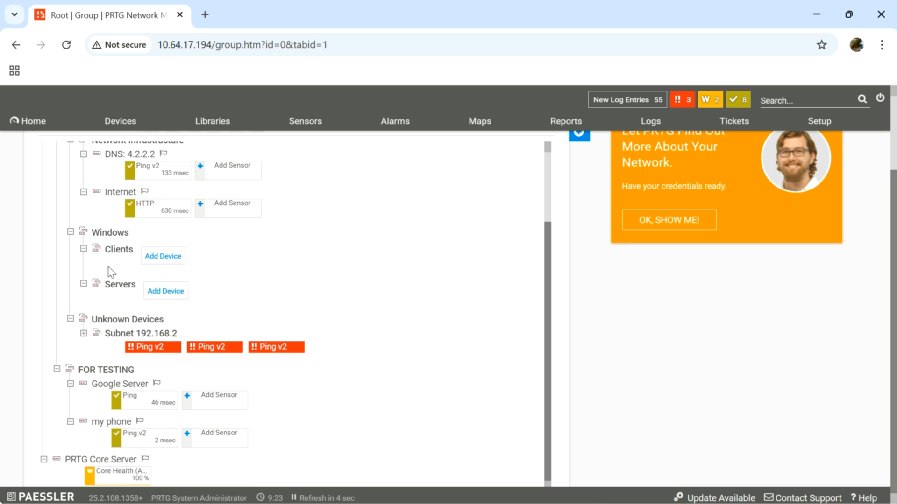
scroll(231, 289, "up", 2)
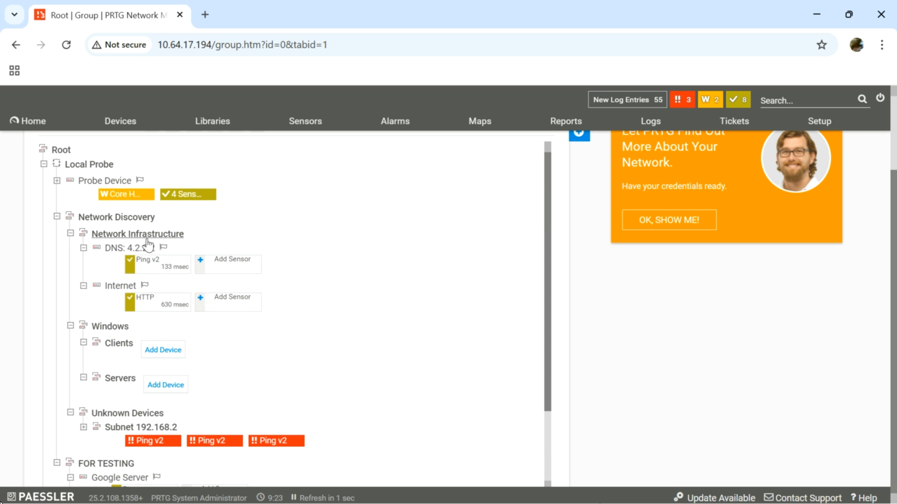
scroll(324, 410, "down", 2)
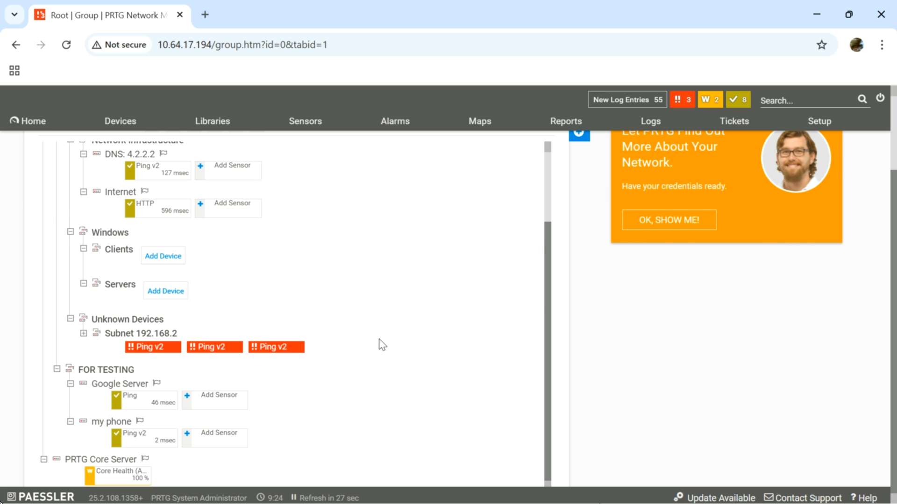
scroll(382, 344, "up", 2)
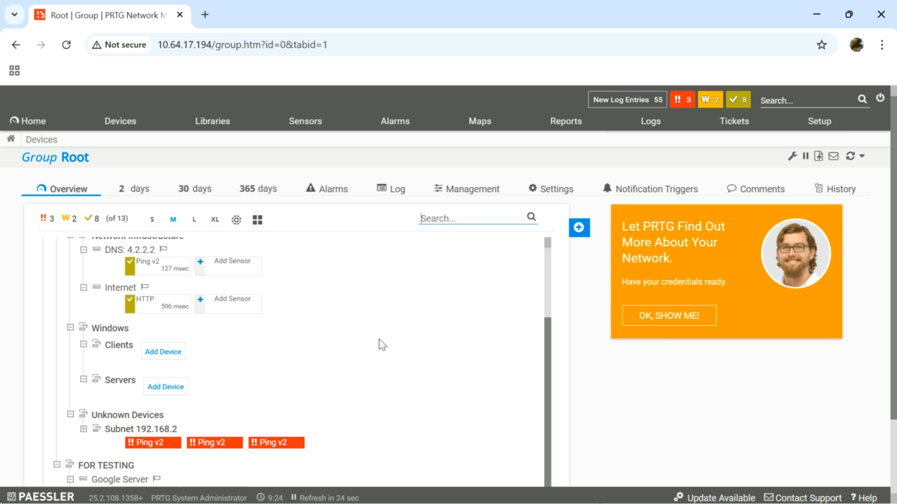
scroll(382, 345, "up", 2)
scroll(382, 345, "down", 2)
scroll(382, 345, "up", 2)
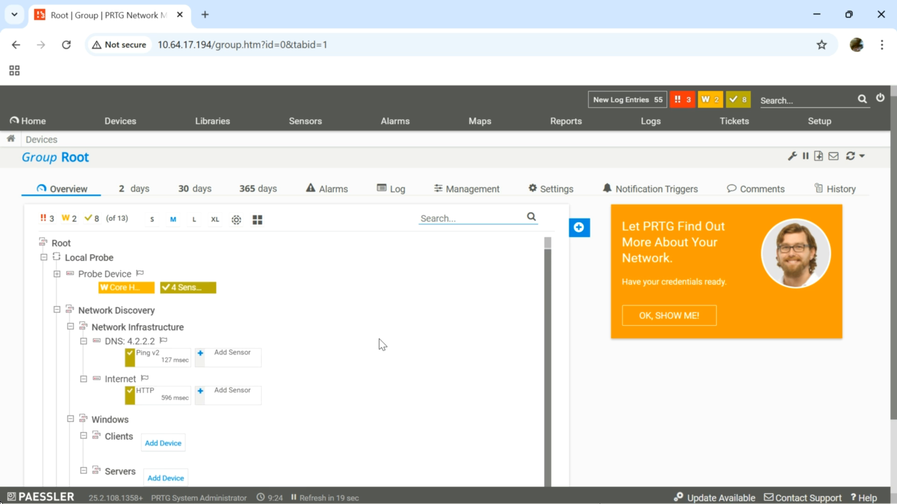
scroll(382, 344, "down", 2)
scroll(382, 345, "up", 2)
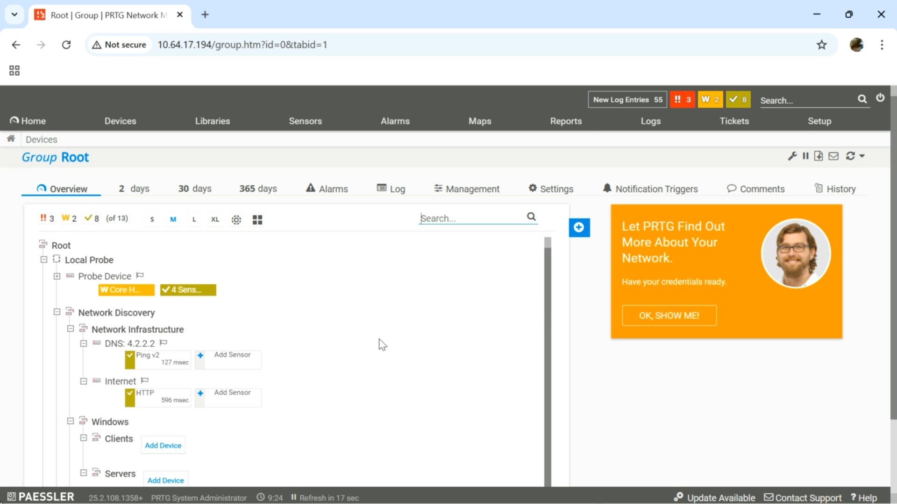
Step: Open the Google Server device in FOR TESTING, examine its overview page, and return to the device tree
scroll(382, 345, "down", 4)
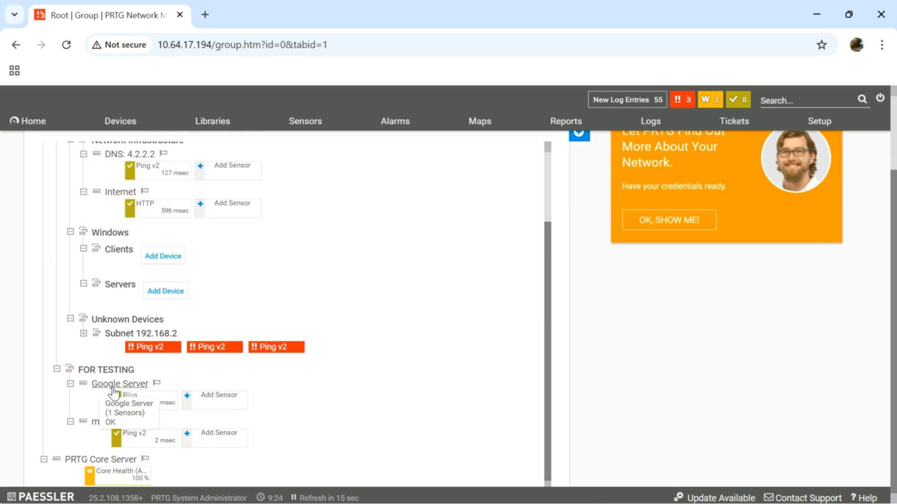
left_click(119, 384)
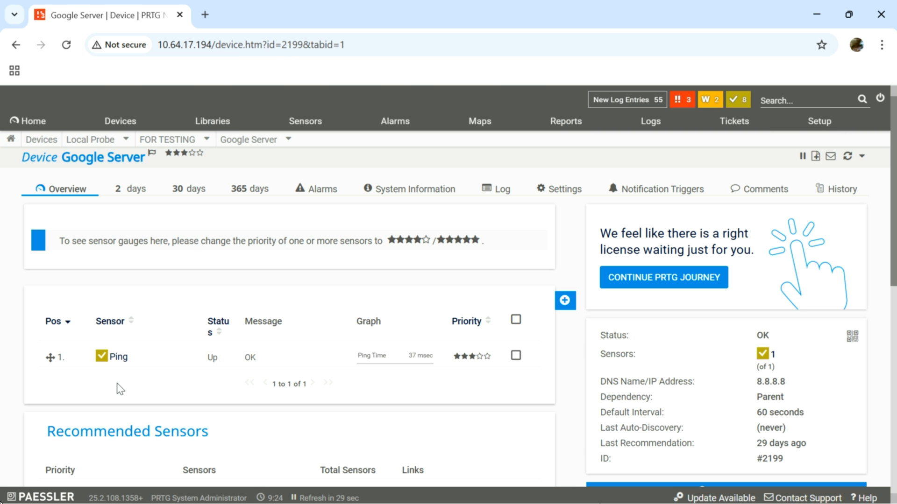
scroll(426, 386, "down", 5)
scroll(429, 388, "up", 5)
scroll(426, 387, "down", 5)
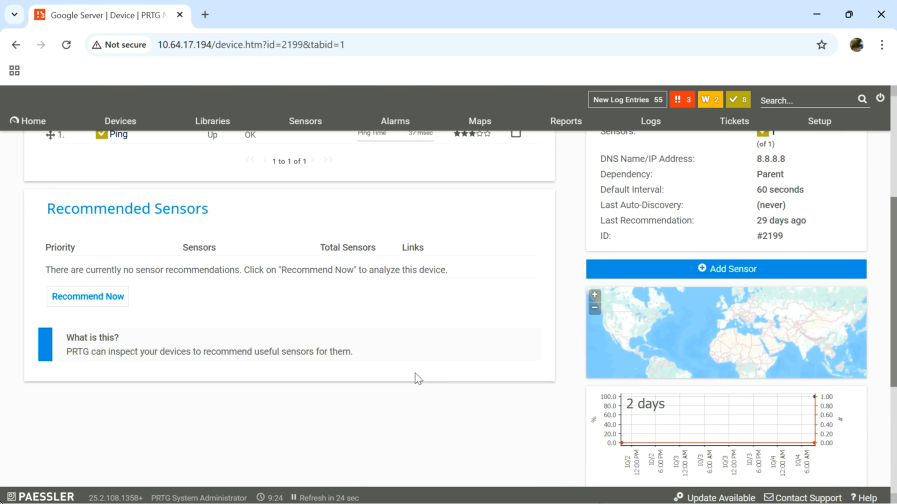
left_click(17, 45)
Step: Open Google Server's Ping sensor and examine its gauges, channel table and history graphs
scroll(201, 294, "down", 3)
scroll(254, 390, "down", 2)
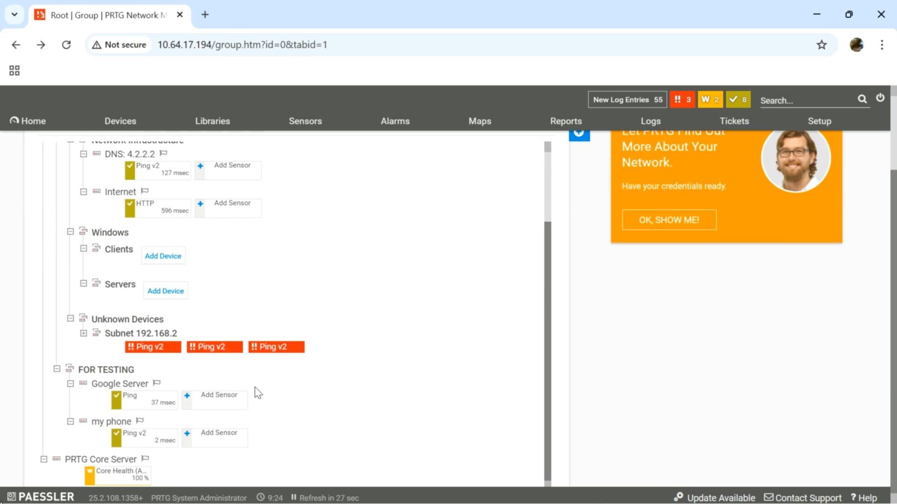
left_click(130, 397)
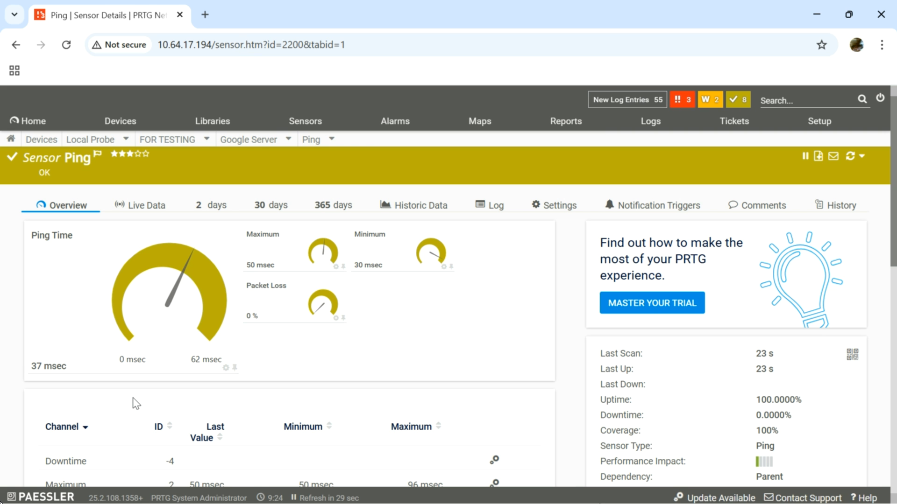
scroll(338, 421, "down", 4)
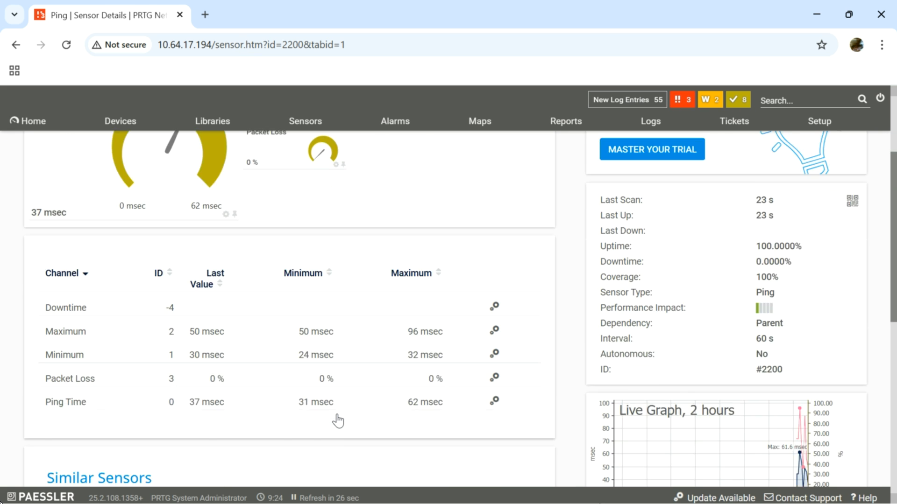
scroll(340, 420, "down", 1)
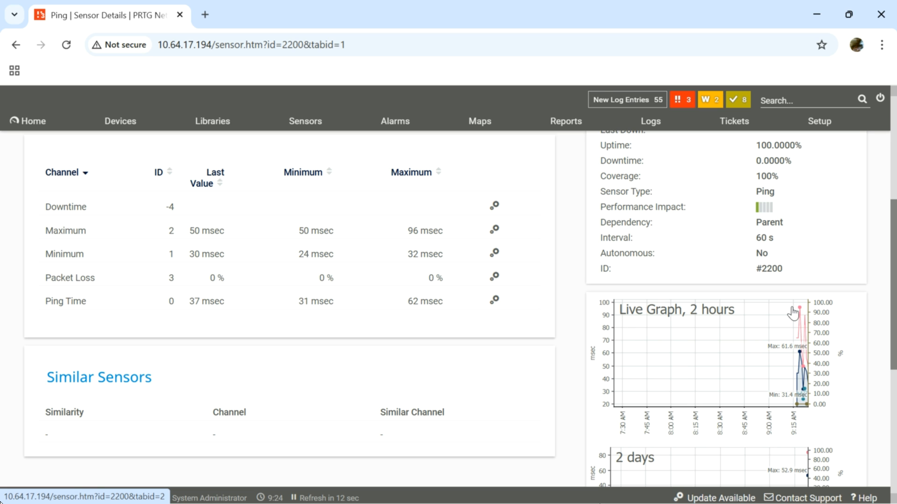
scroll(484, 346, "up", 3)
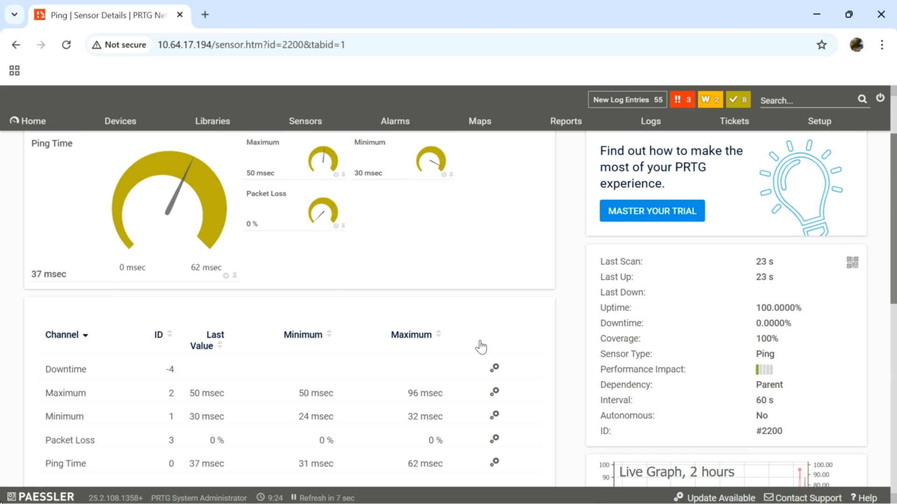
scroll(696, 444, "down", 5)
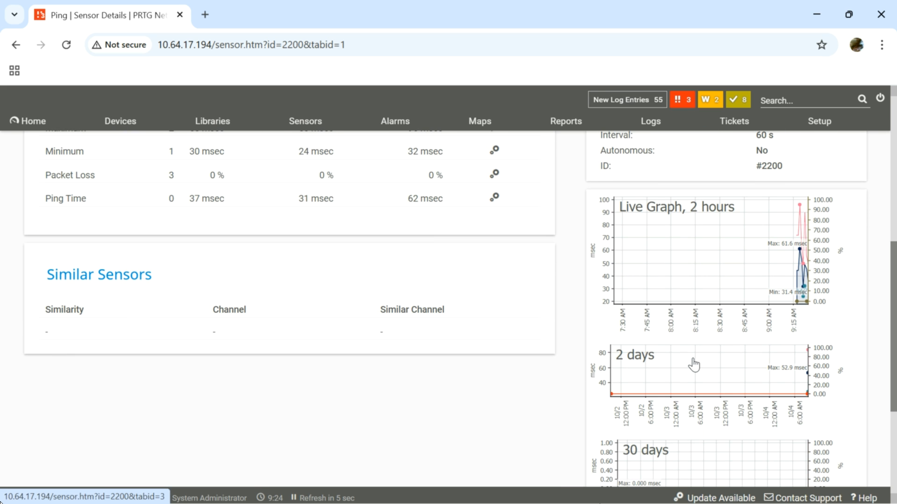
scroll(694, 364, "up", 6)
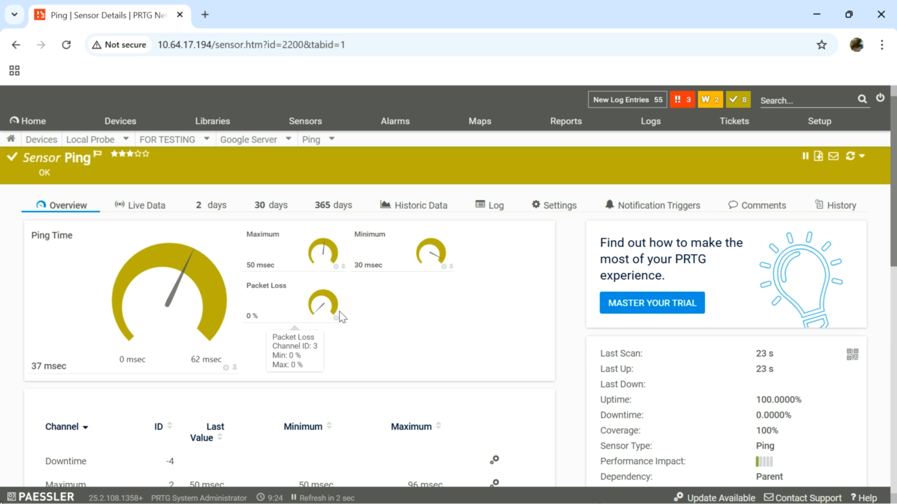
left_click(420, 214)
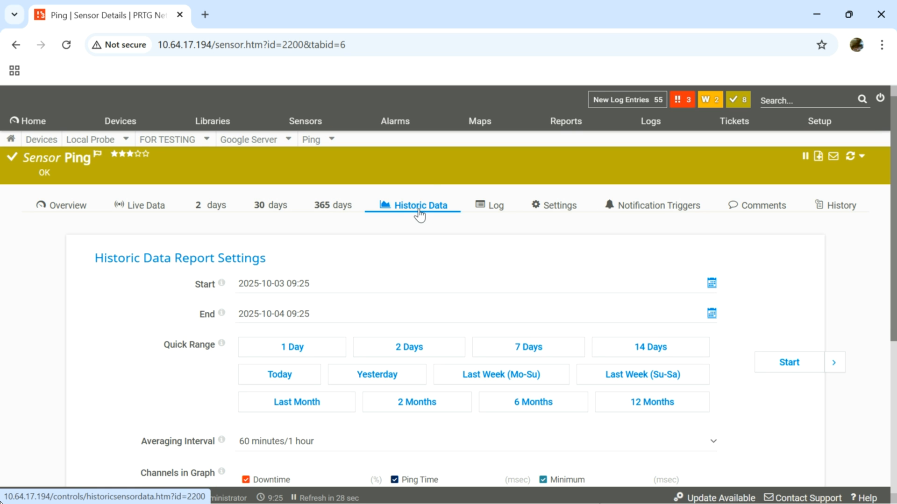
left_click(315, 281)
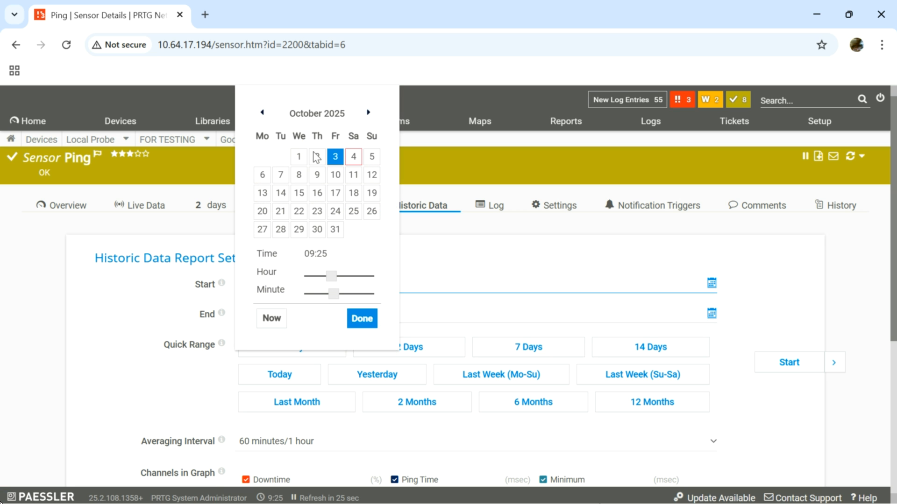
left_click(362, 318)
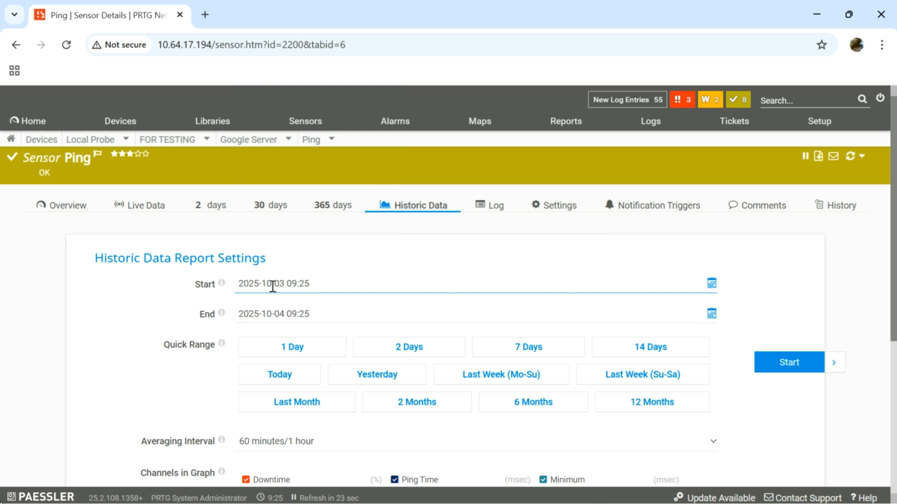
left_click(314, 281)
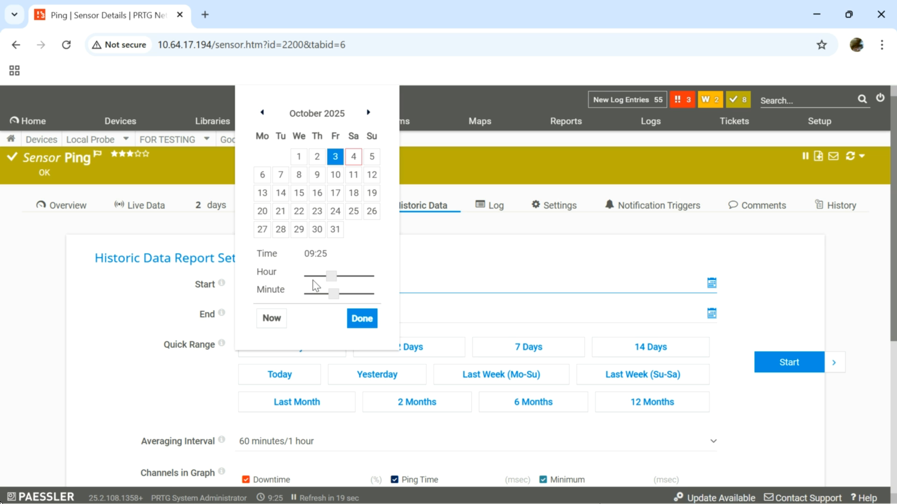
left_click(300, 162)
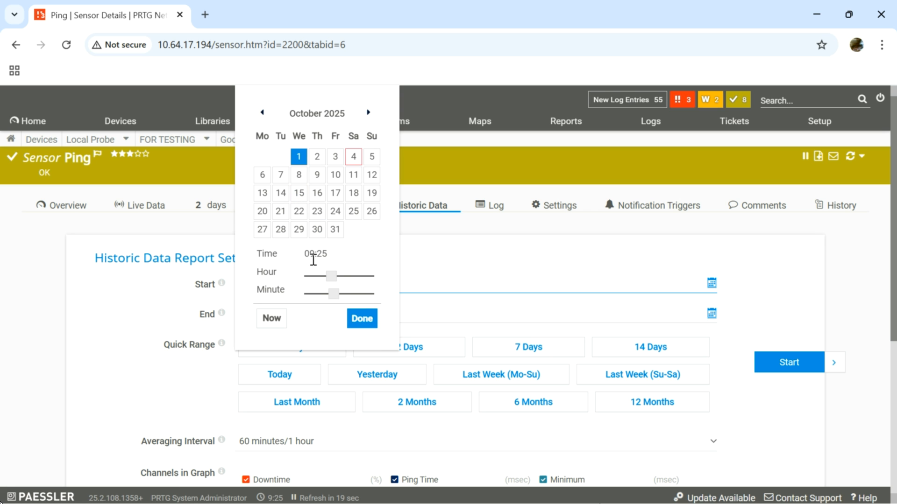
left_click(354, 322)
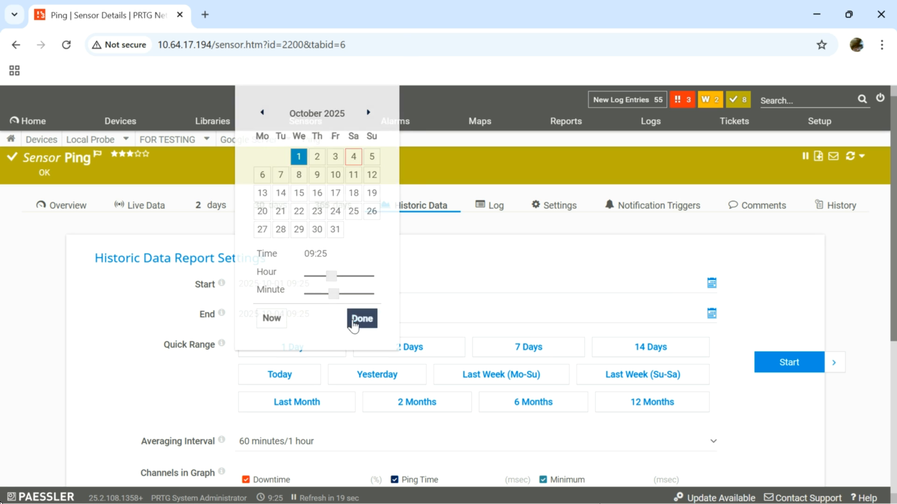
left_click(319, 315)
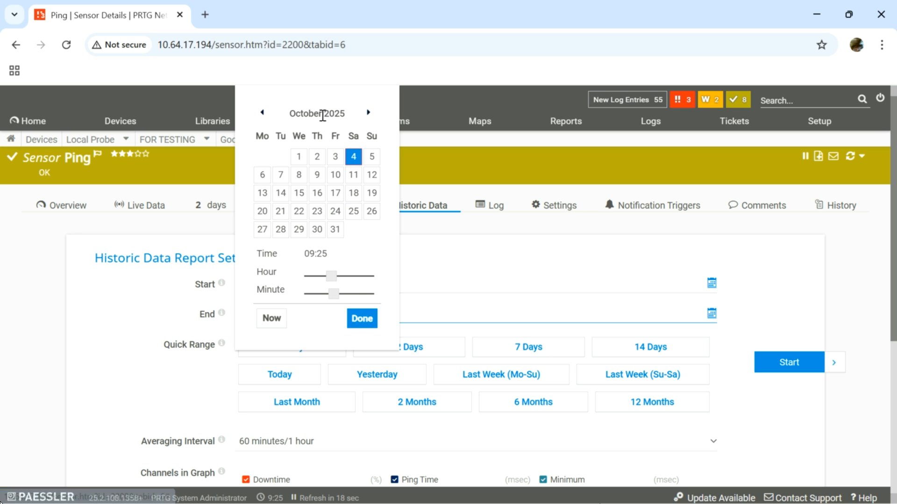
left_click(368, 114)
left_click(264, 113)
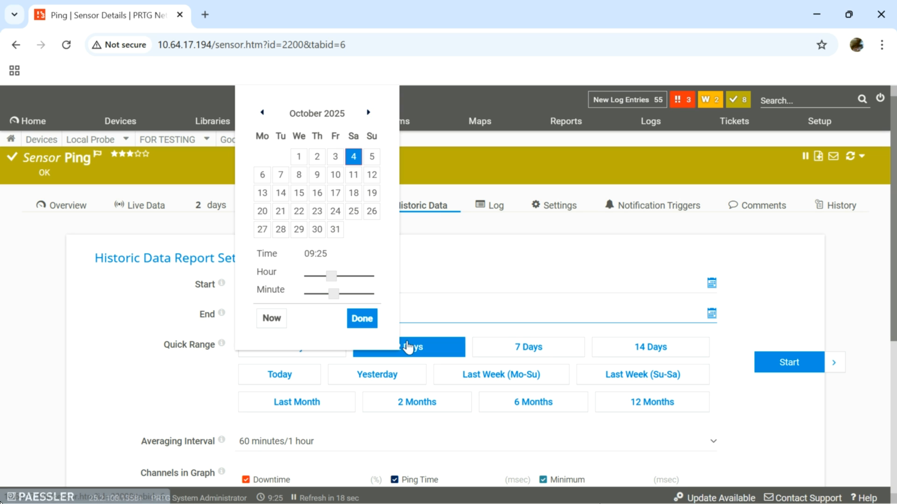
left_click_drag(331, 276, 327, 278)
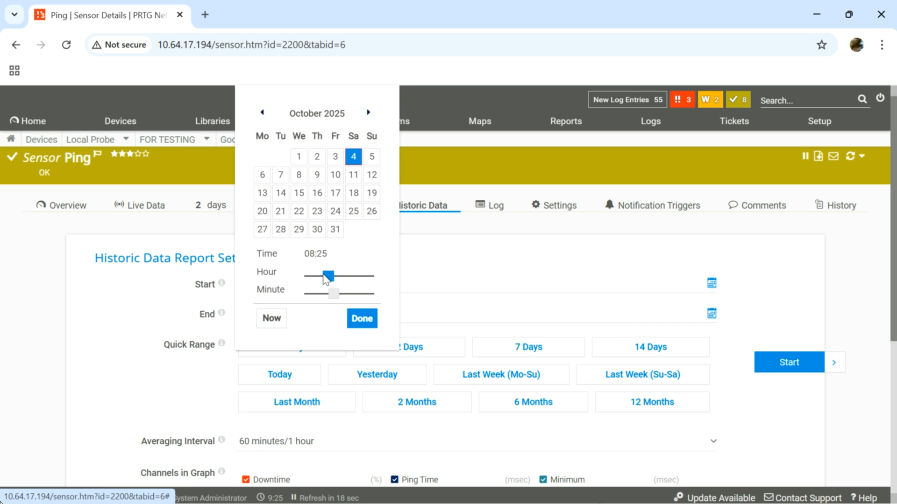
left_click_drag(331, 279, 334, 279)
left_click(361, 318)
left_click(792, 367)
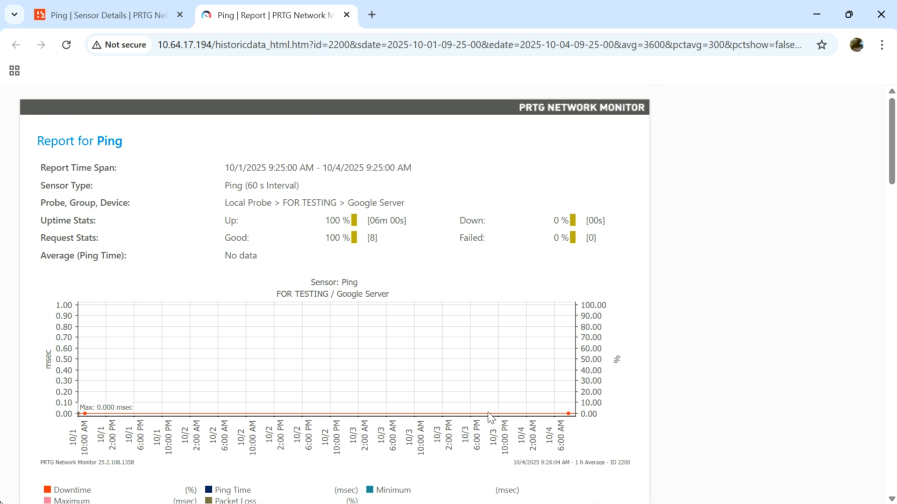
Step: Read through the historic data report's graph and hourly table, close it, and return to the device tree
scroll(442, 397, "down", 4)
scroll(441, 397, "up", 4)
scroll(488, 448, "down", 12)
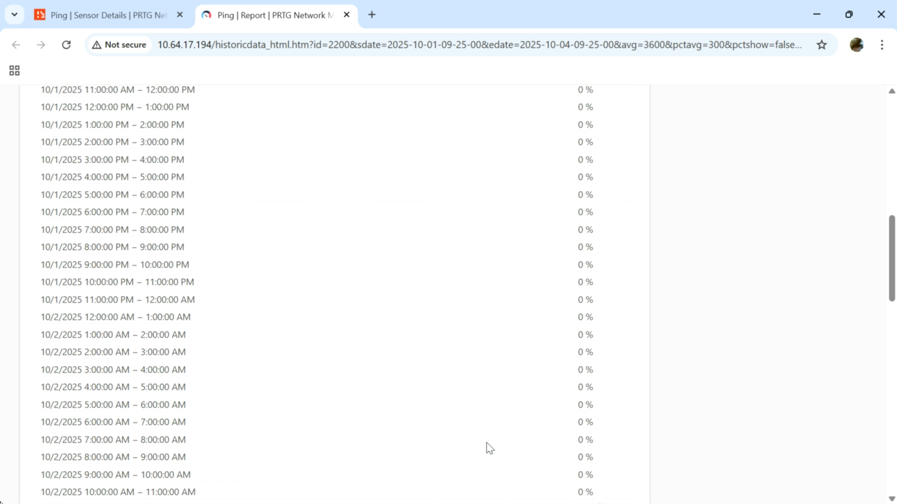
key("ctrl+w")
left_click(15, 51)
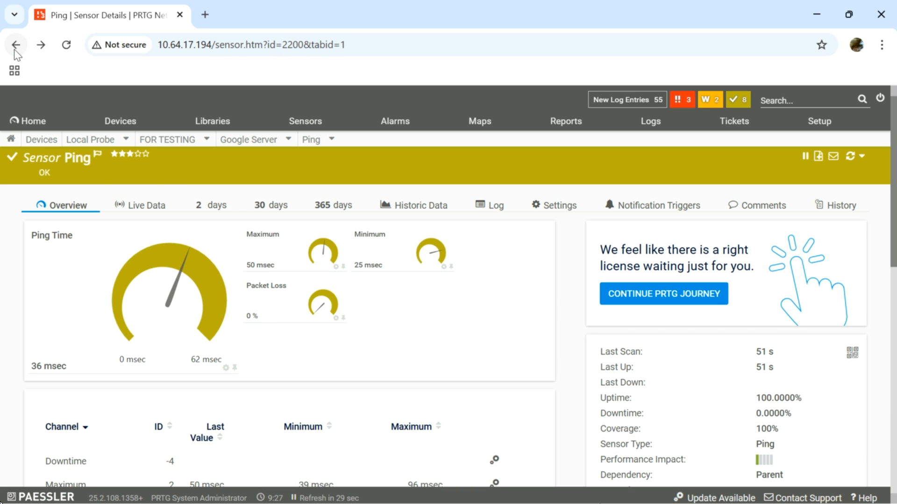
left_click(16, 45)
scroll(363, 340, "down", 2)
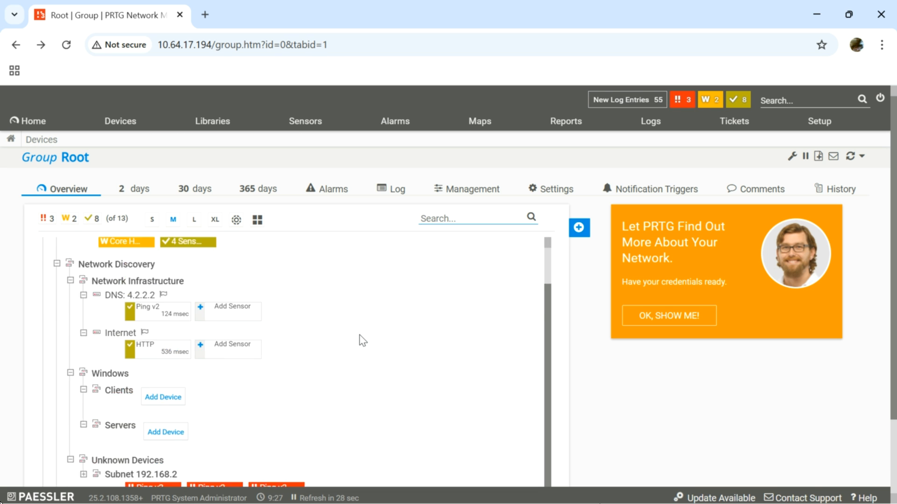
scroll(363, 340, "up", 2)
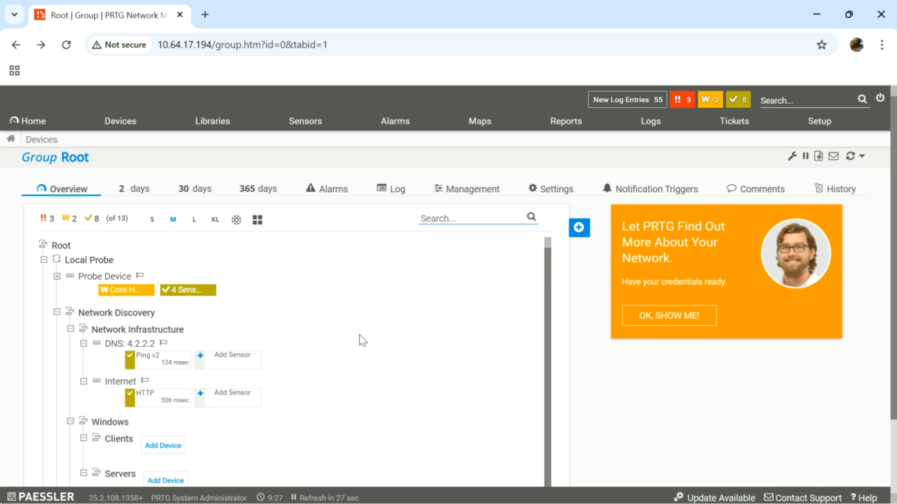
left_click(160, 369)
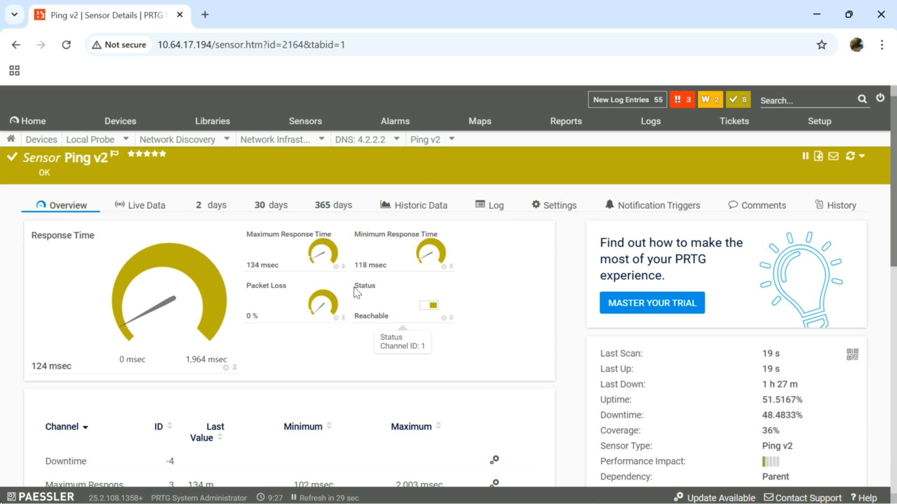
left_click(423, 211)
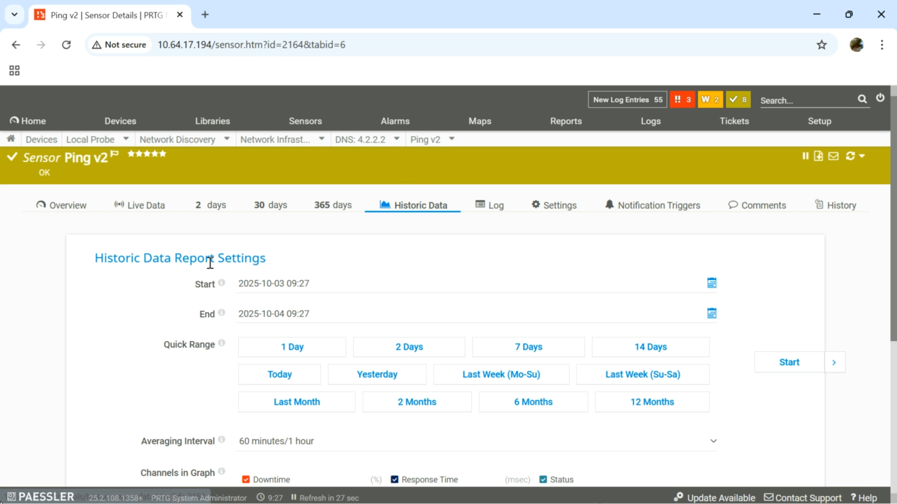
left_click(353, 287)
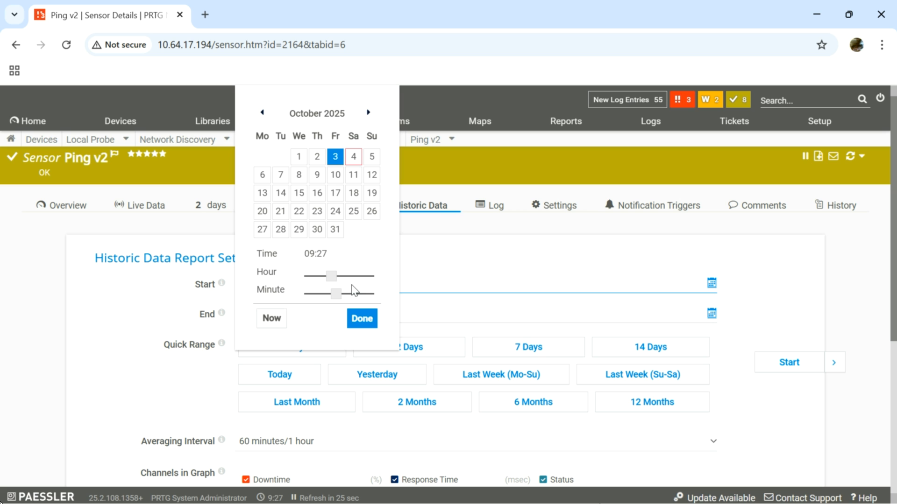
left_click(262, 113)
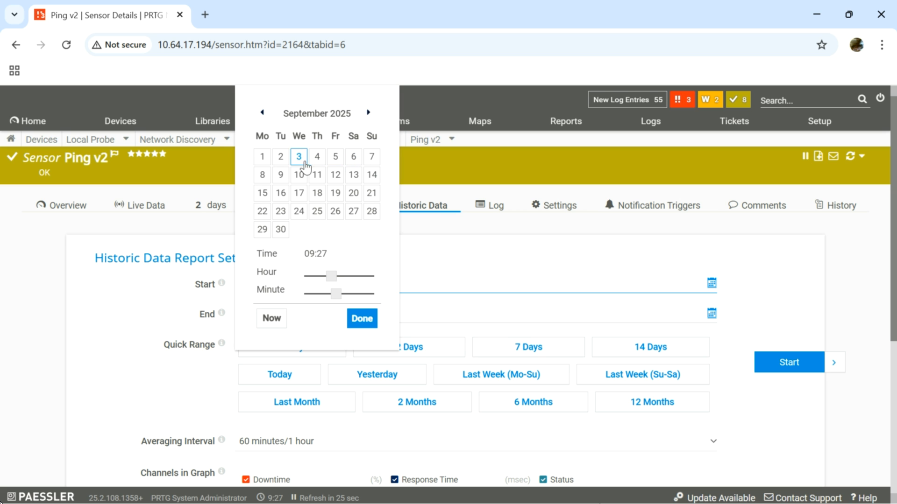
left_click(335, 174)
left_click(366, 321)
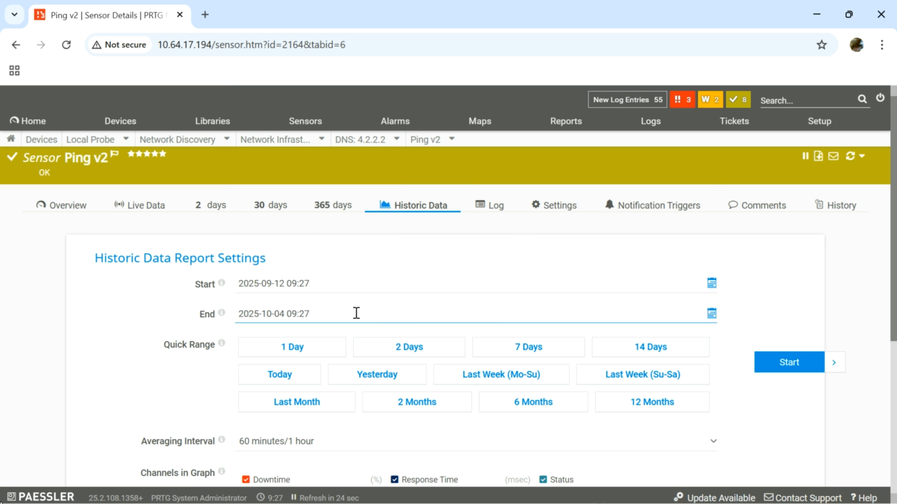
left_click(789, 363)
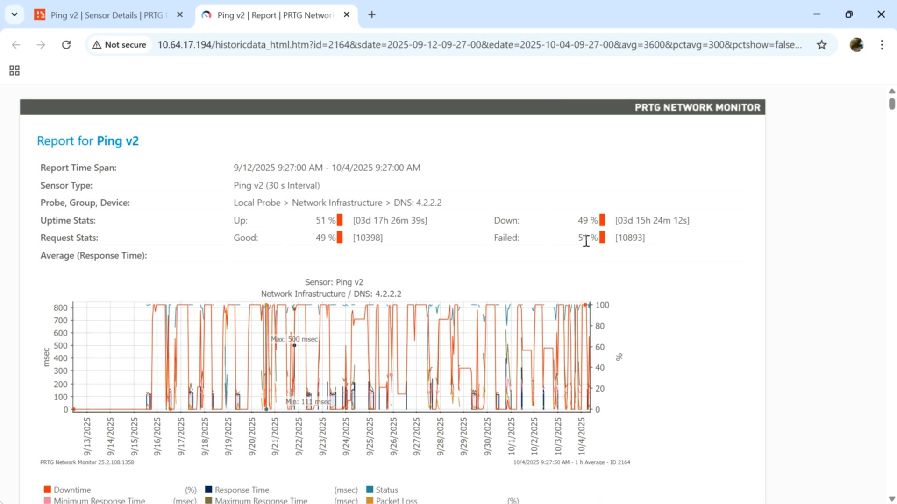
Step: Examine the Ping v2 report's uptime statistics, graph and hourly table, including the response time, packet loss and downtime values
scroll(506, 309, "down", 2)
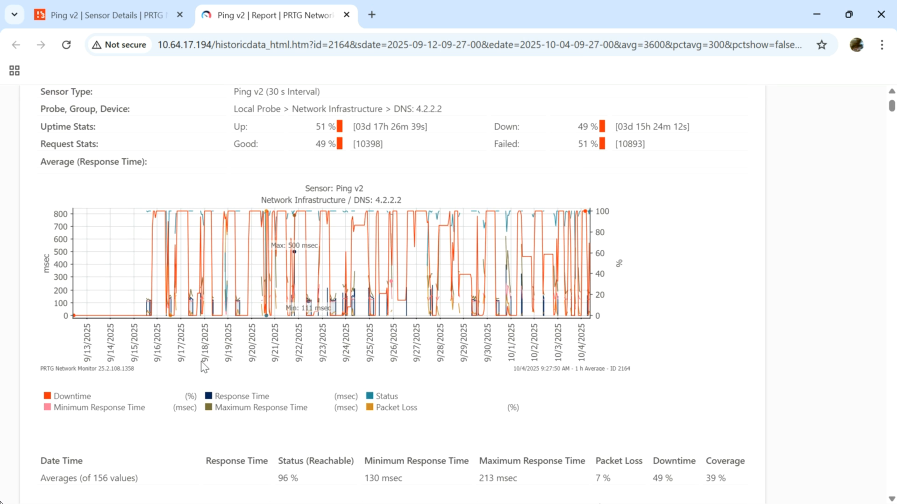
scroll(204, 368, "down", 3)
scroll(204, 367, "down", 2)
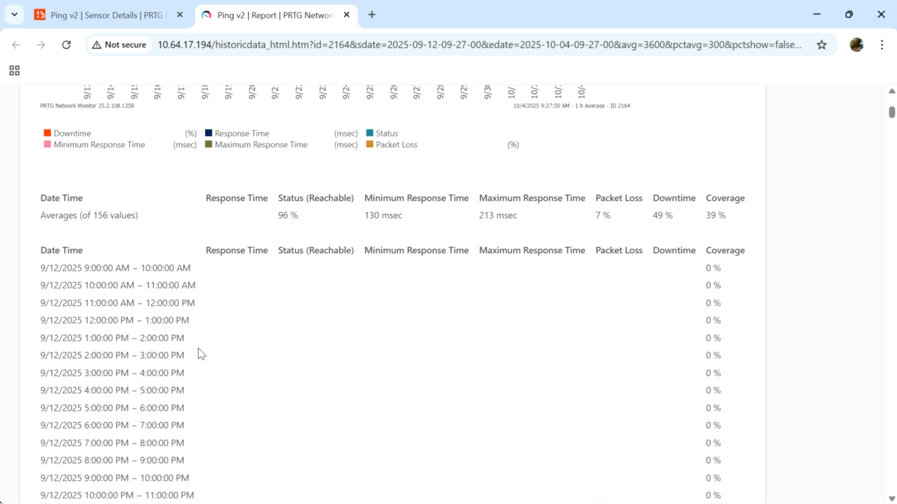
scroll(363, 392, "down", 6)
scroll(364, 393, "down", 20)
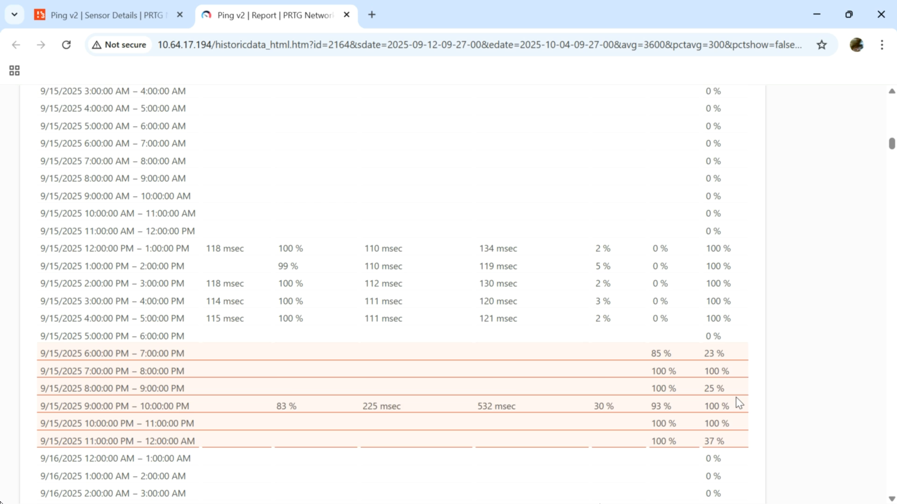
scroll(738, 402, "down", 1)
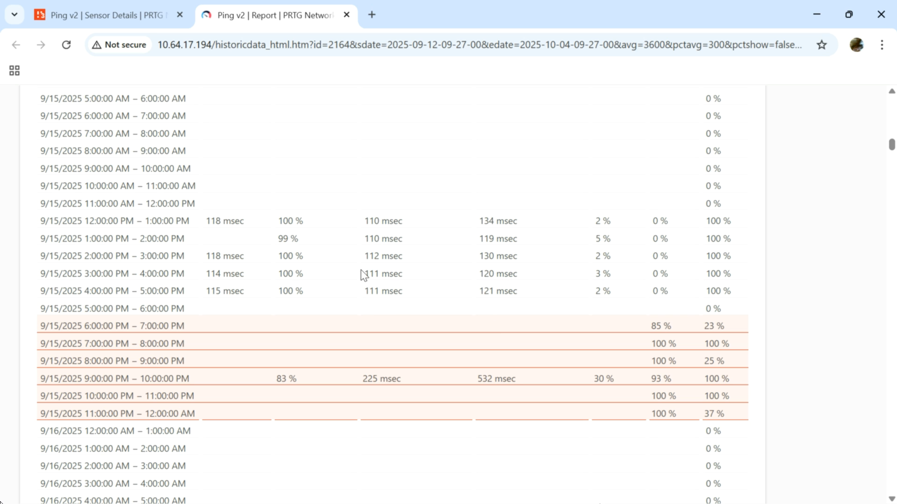
scroll(354, 267, "up", 20)
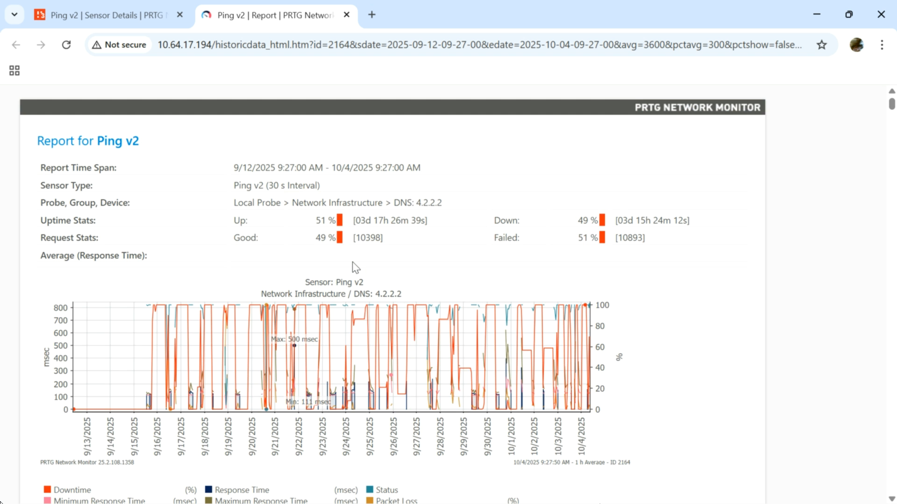
scroll(353, 268, "down", 15)
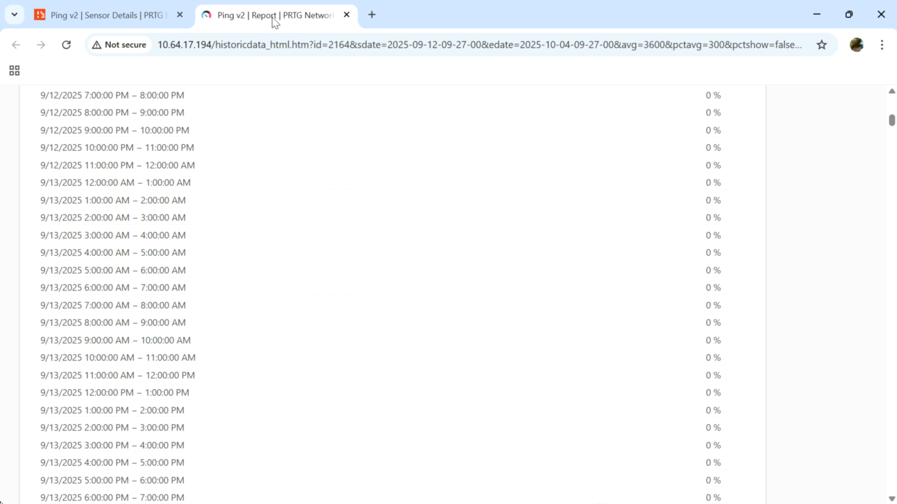
Step: Return to the PRTG device tree and look through its groups down to FOR TESTING and PRTG Core Server
left_click(137, 11)
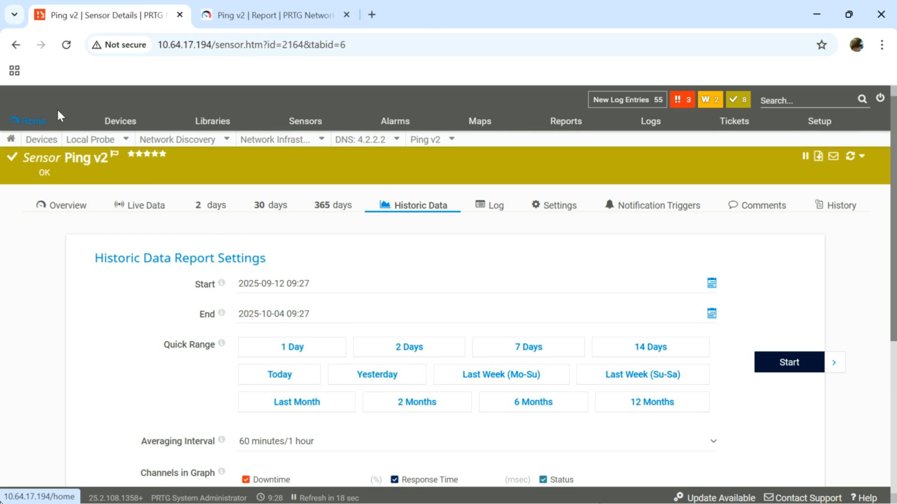
left_click(119, 133)
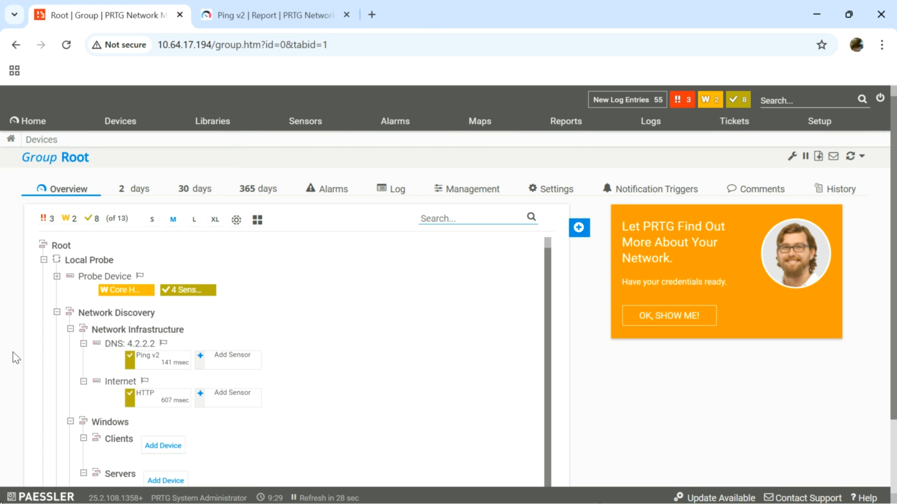
scroll(252, 418, "down", 2)
scroll(251, 418, "up", 2)
scroll(251, 418, "down", 2)
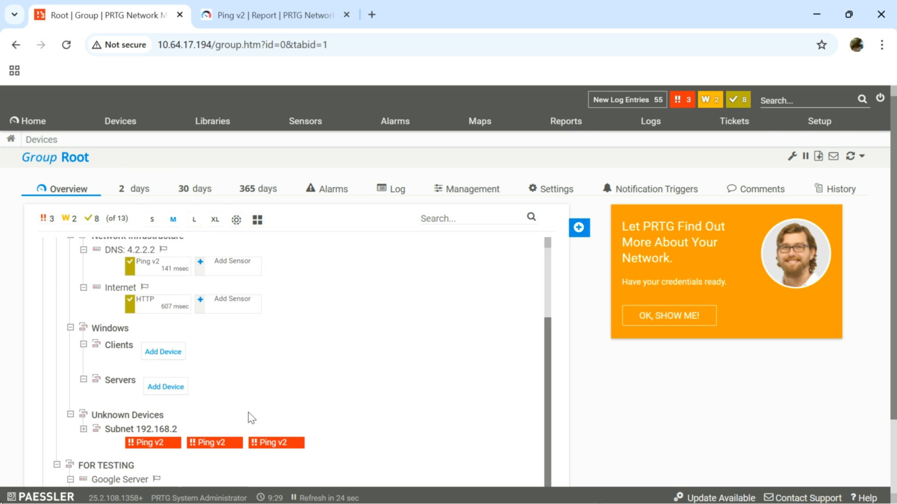
scroll(251, 417, "down", 2)
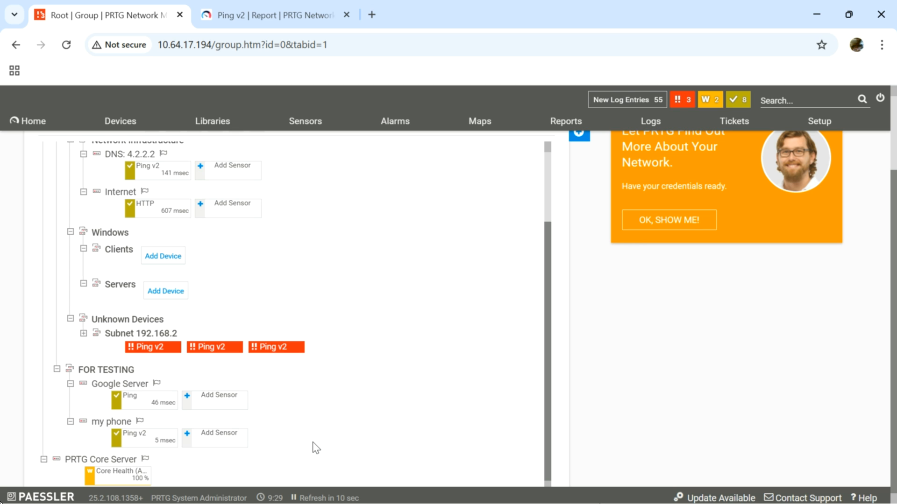
Step: Enter the earlier search term "snmp" in the global search
left_click(790, 101)
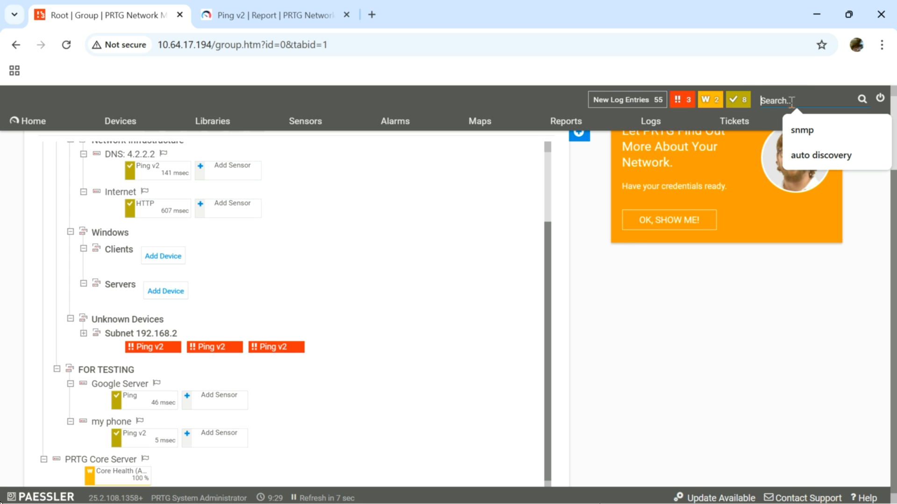
left_click(810, 131)
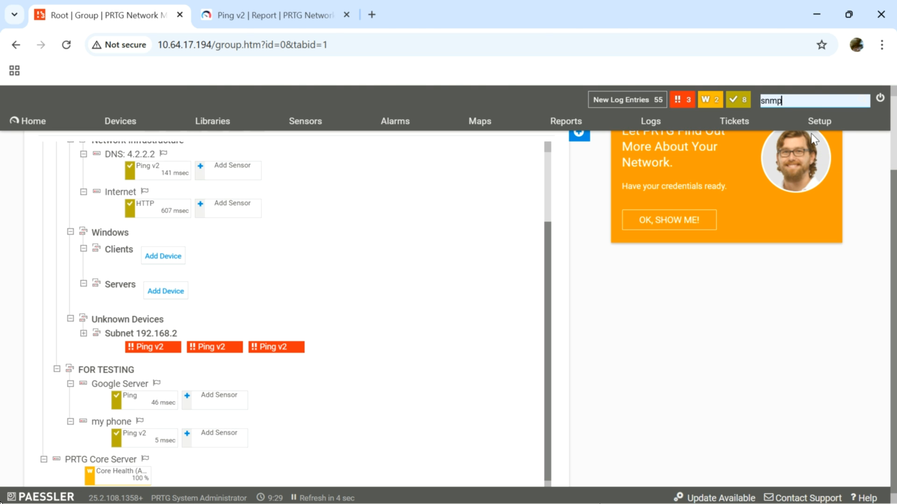
mouse_move(824, 125)
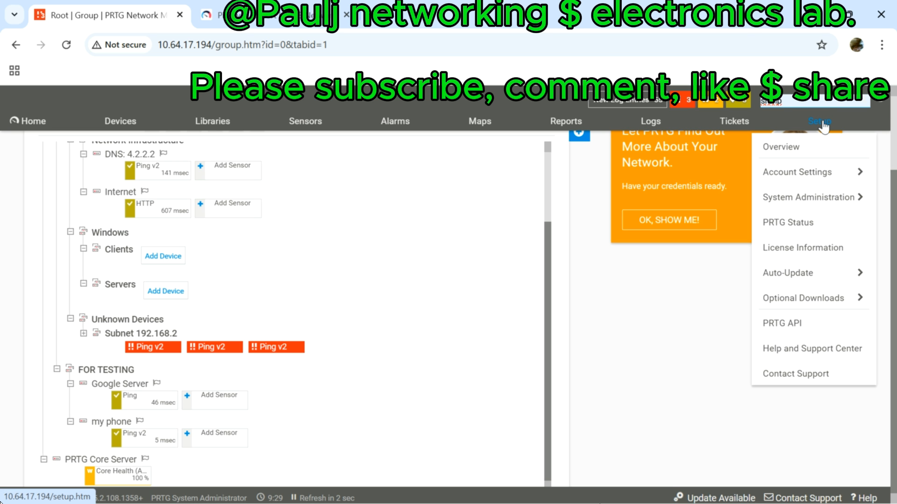